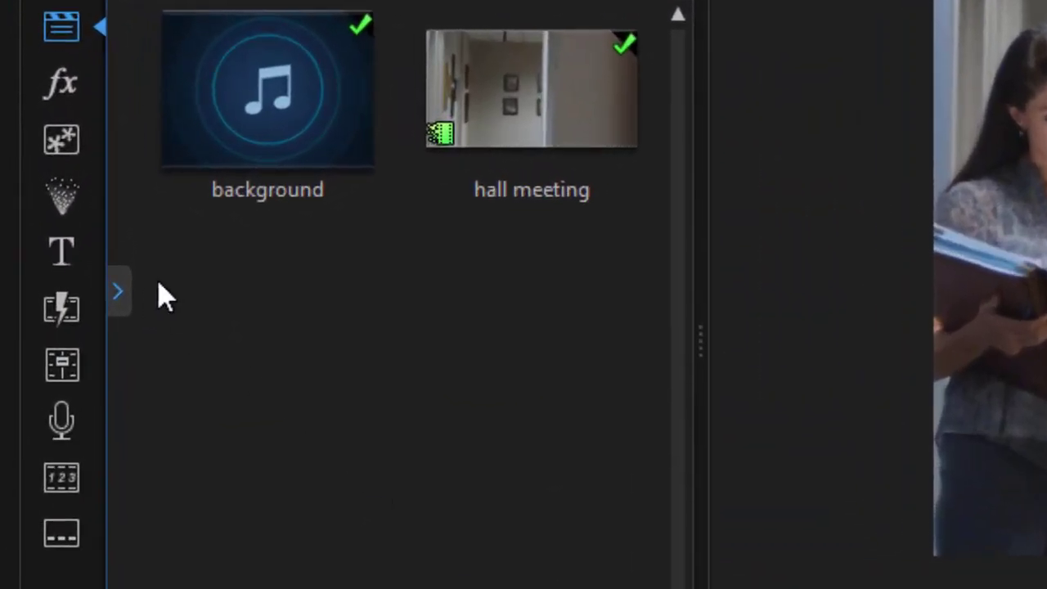
Place the default My Title template on track 3, stretch it to end with the clip above, and open it.
click(64, 257)
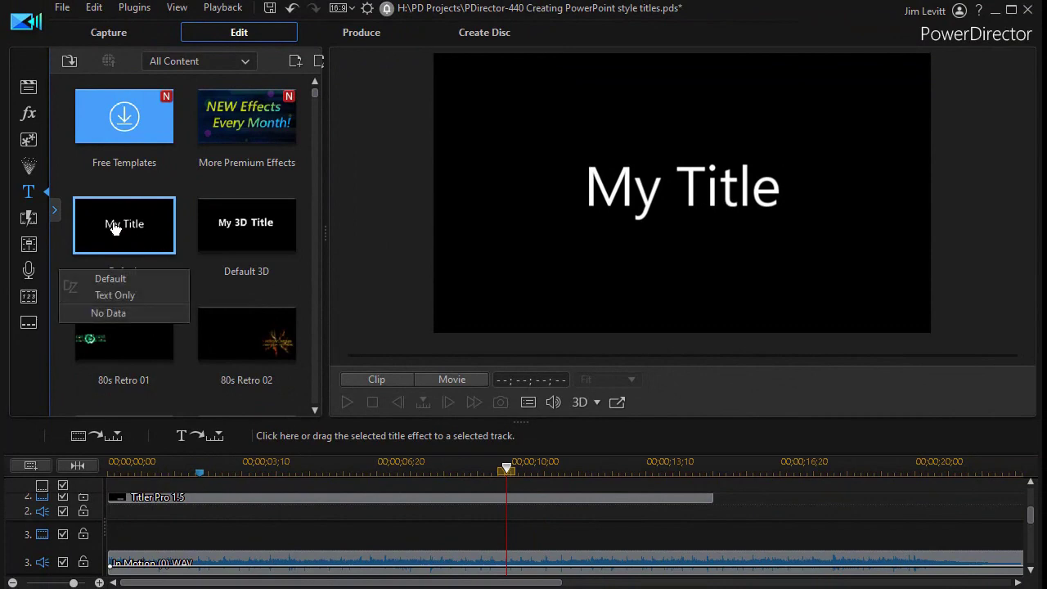
drag(114, 229, 201, 535)
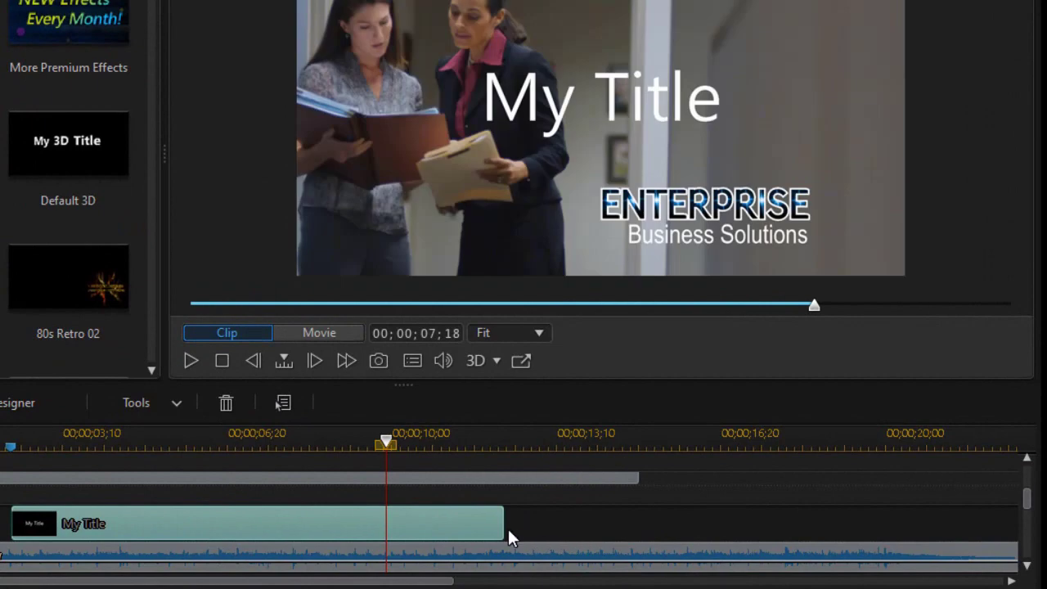
drag(504, 534, 641, 540)
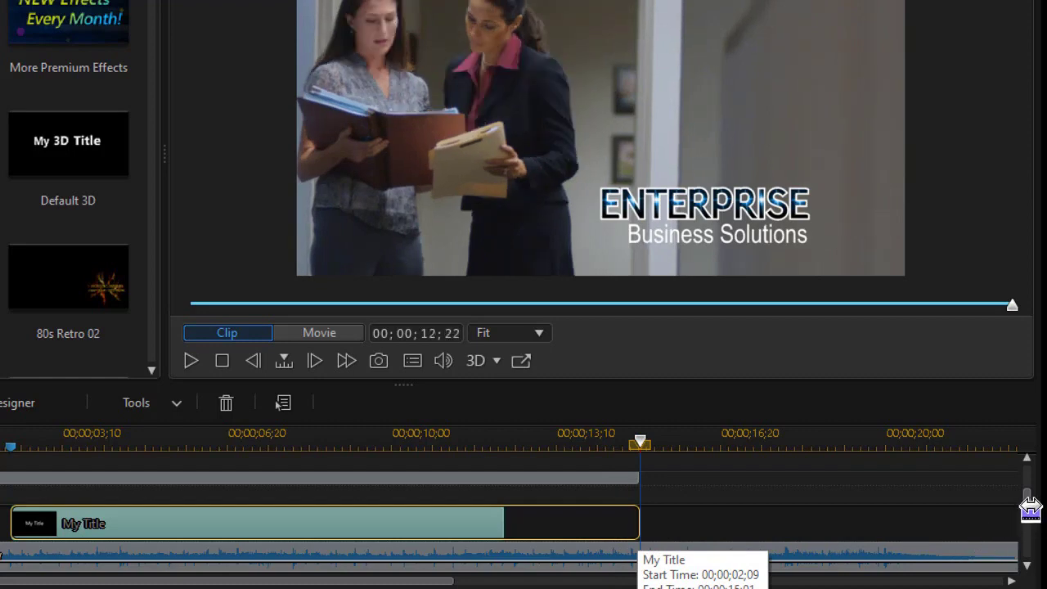
mouse_move(1021, 507)
mouse_down()
mouse_move(1022, 478)
mouse_move(1018, 508)
mouse_move(1016, 482)
mouse_move(1010, 499)
mouse_up()
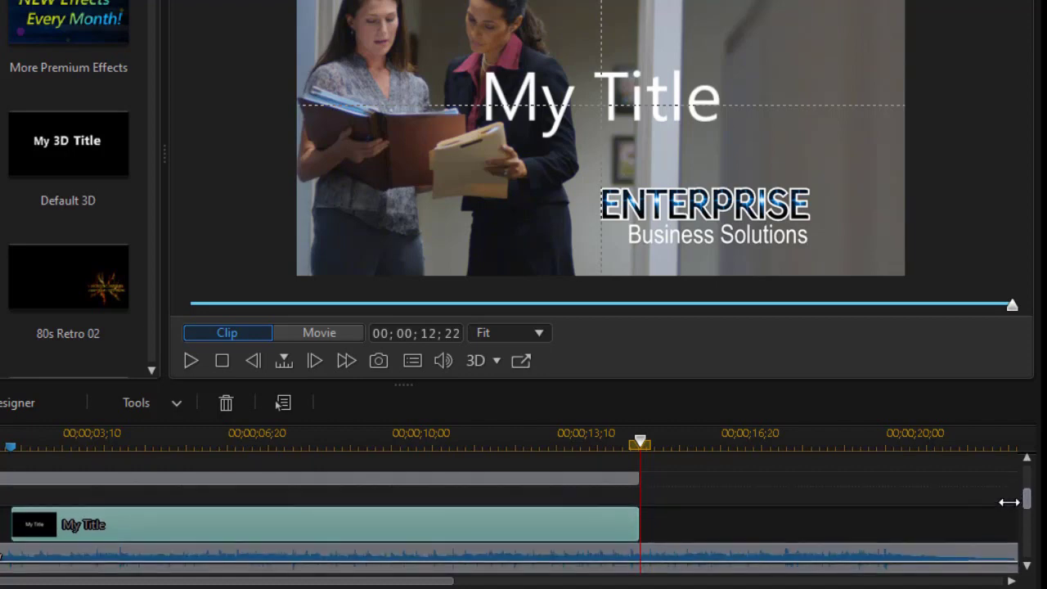
click(439, 530)
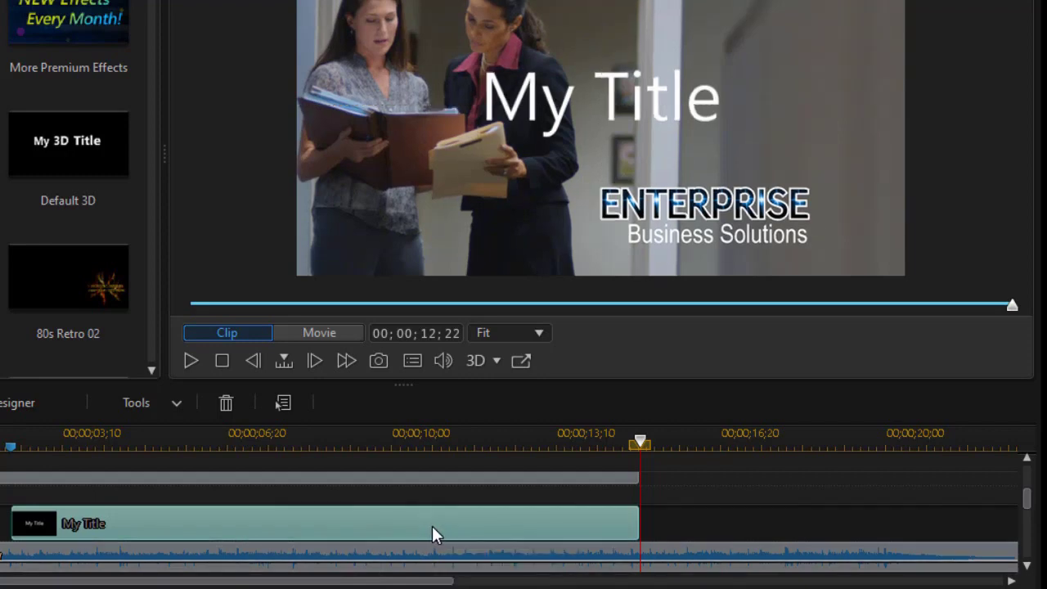
double_click(432, 525)
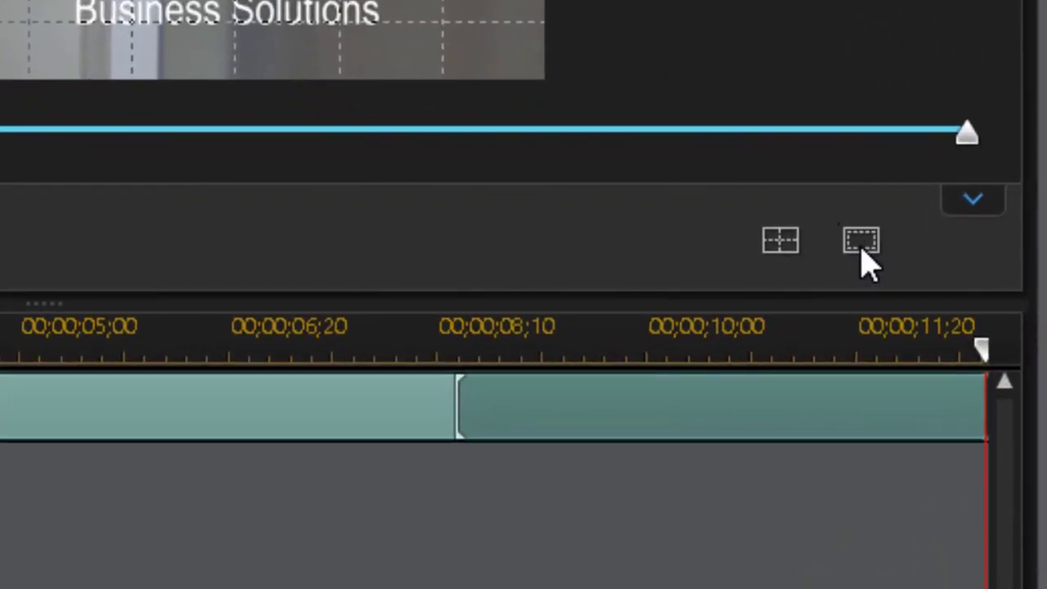
Turn on Grid Lines over the Title Designer preview and put the My Title text into editing.
click(861, 245)
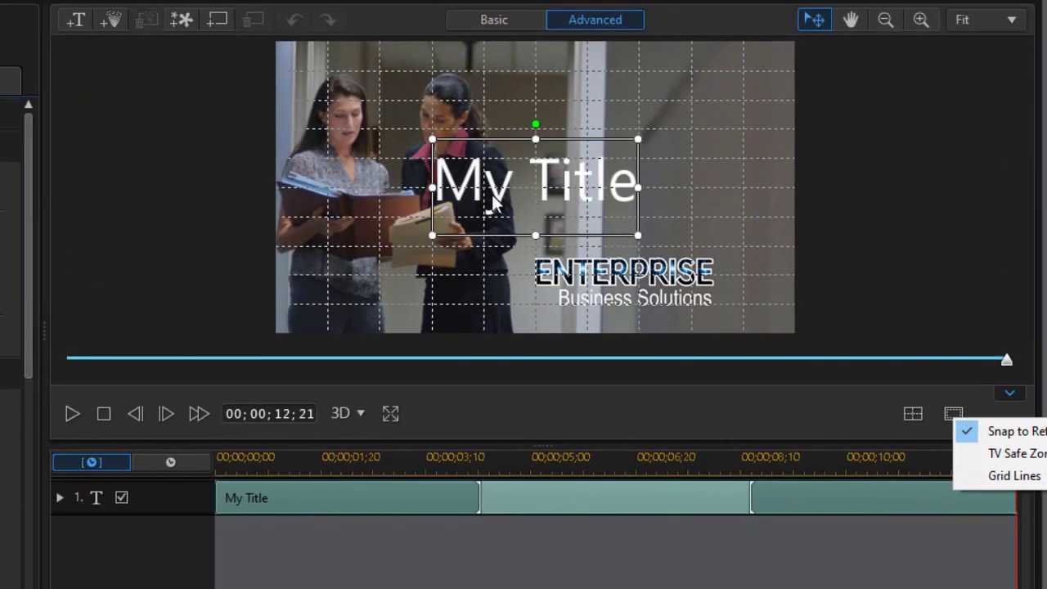
click(485, 201)
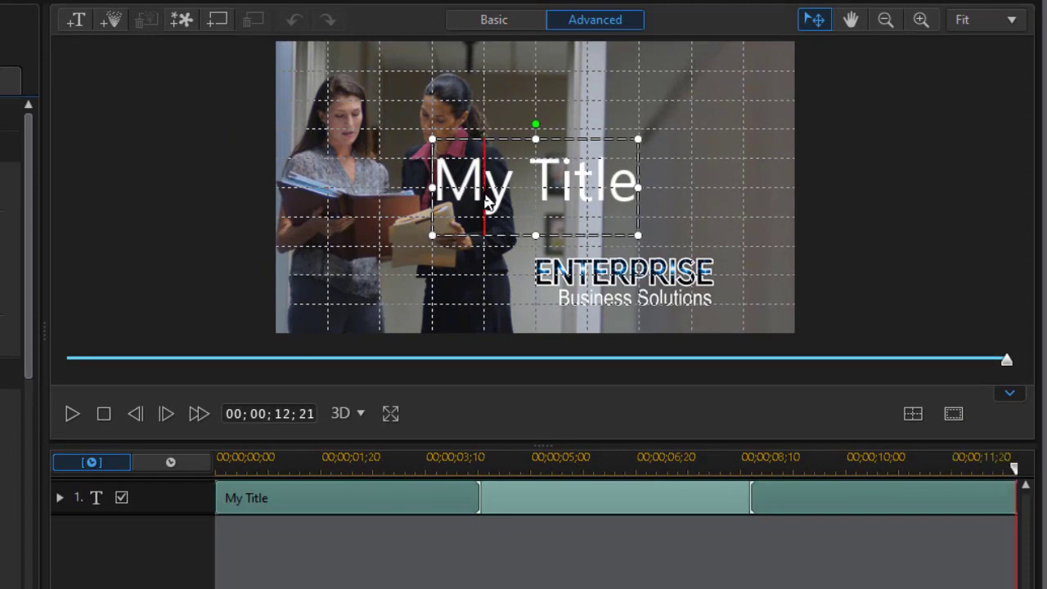
double_click(483, 194)
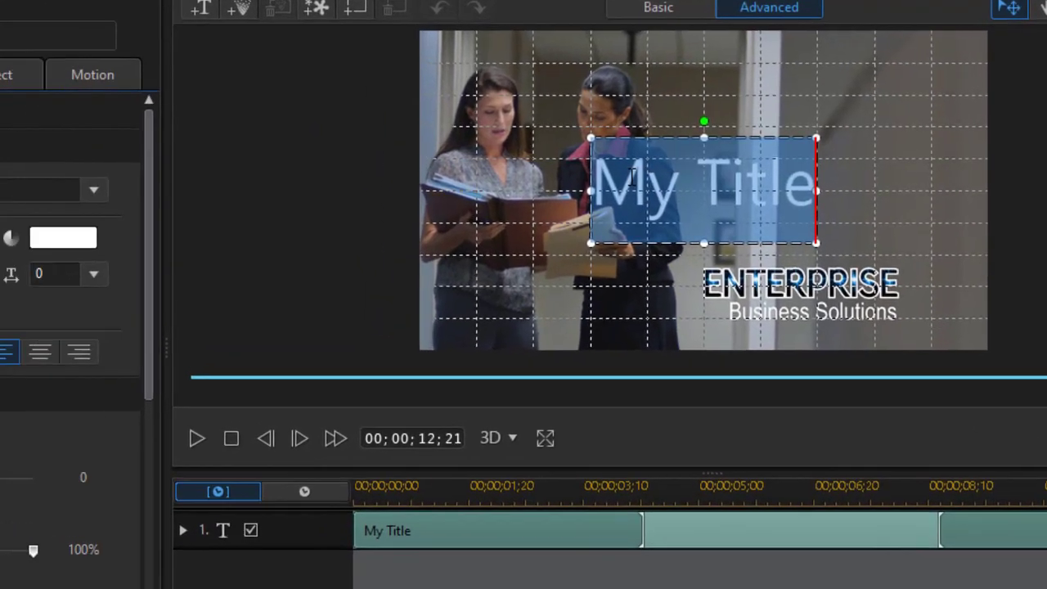
Replace the title text with 'Scheduling' and set it in the Earthbound font.
text(Scheduling)
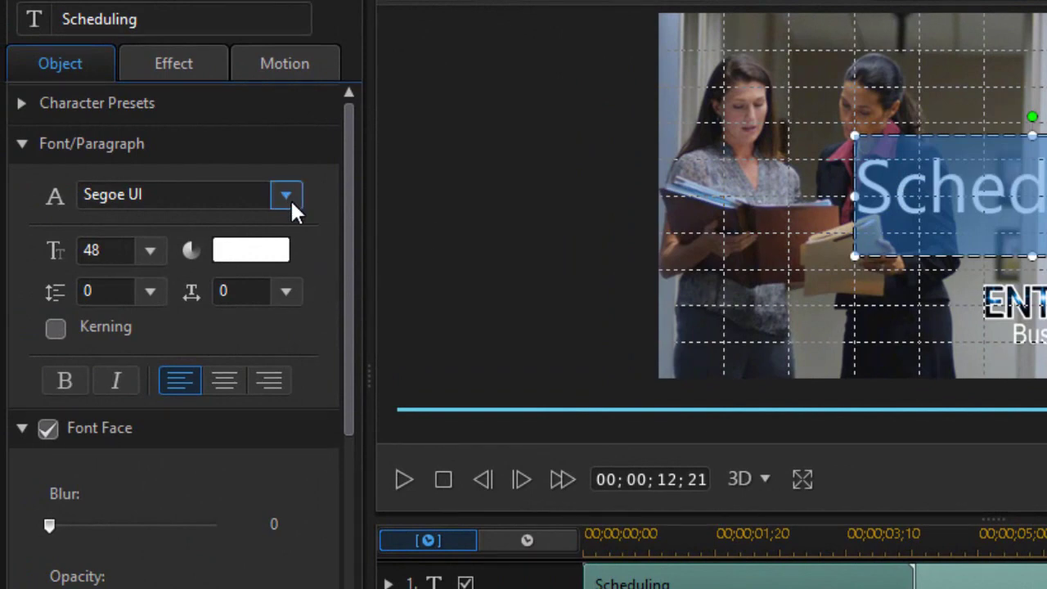
click(289, 197)
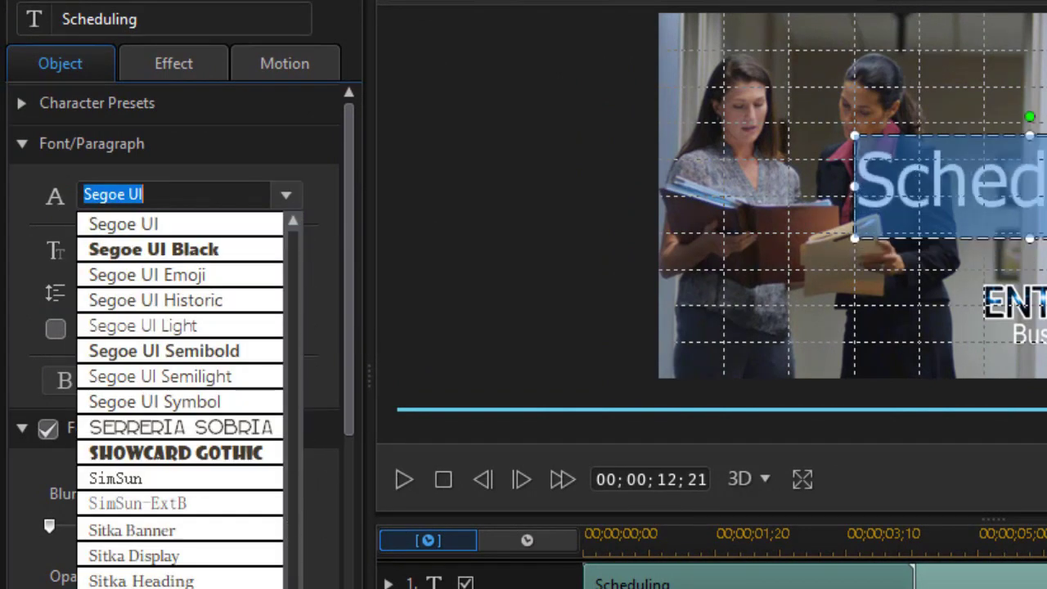
scroll(292, 563, up, 20)
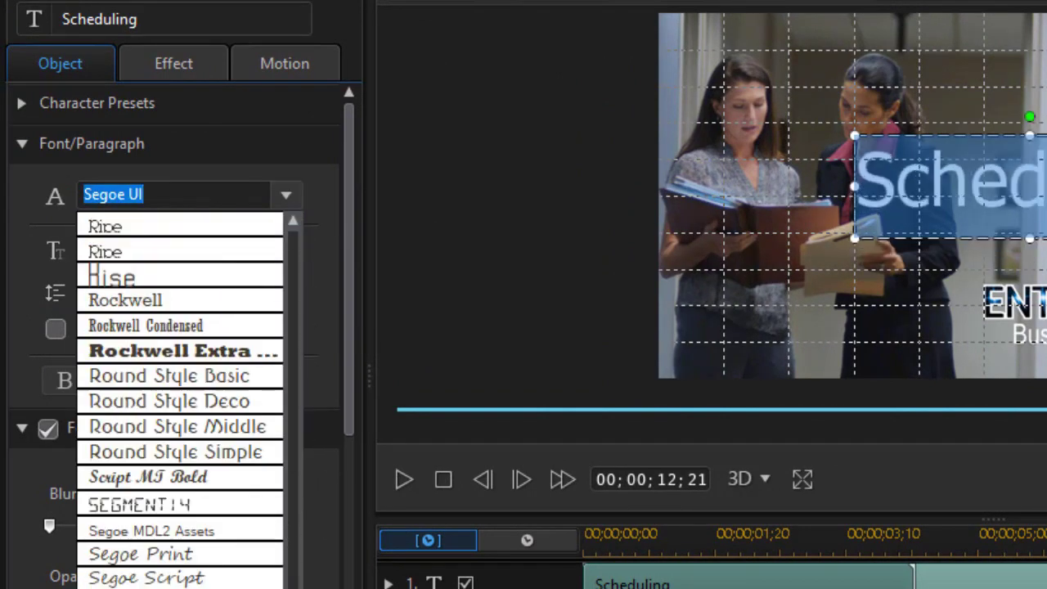
drag(288, 553, 290, 483)
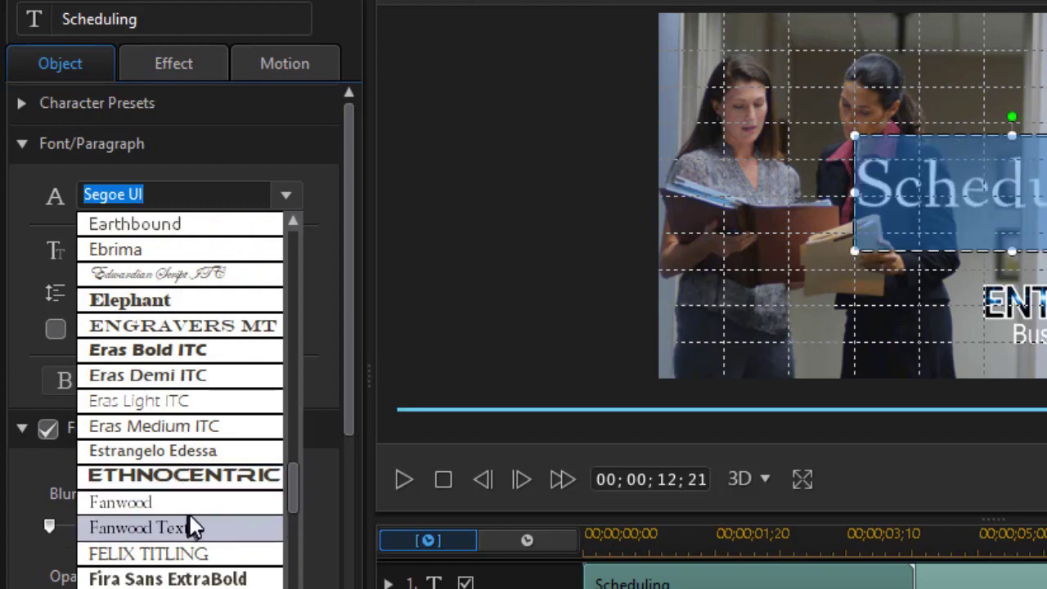
click(462, 339)
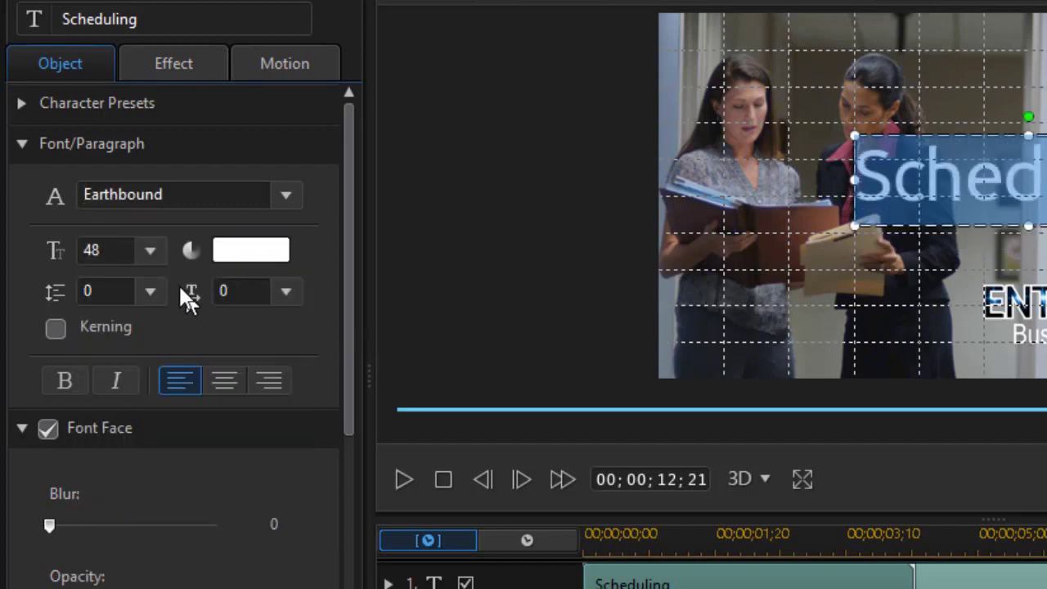
Change the Scheduling font size from 48 to 32.
click(150, 252)
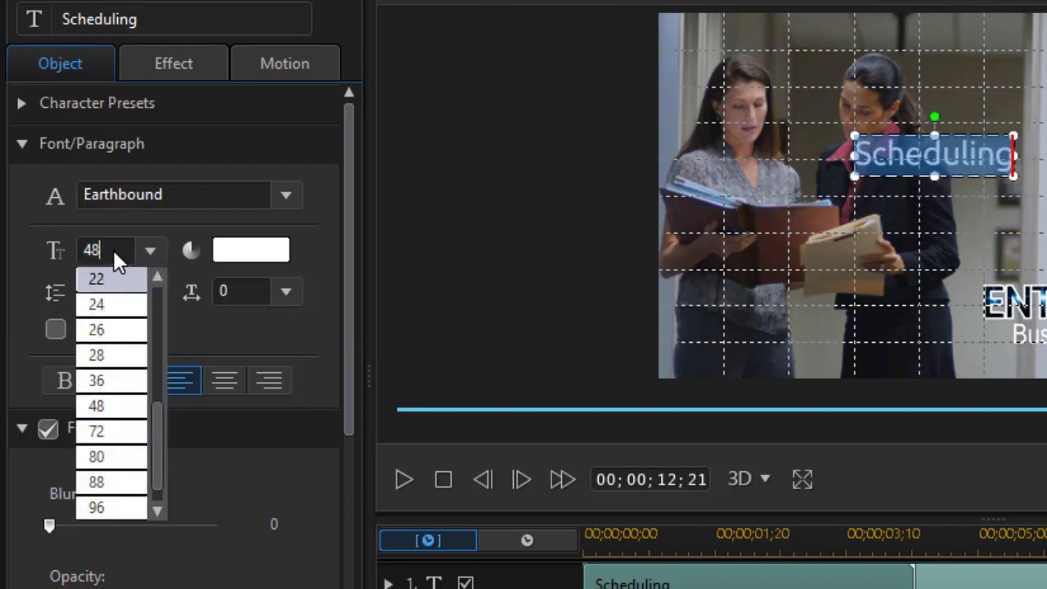
drag(116, 252, 34, 243)
text(32)
key(Return)
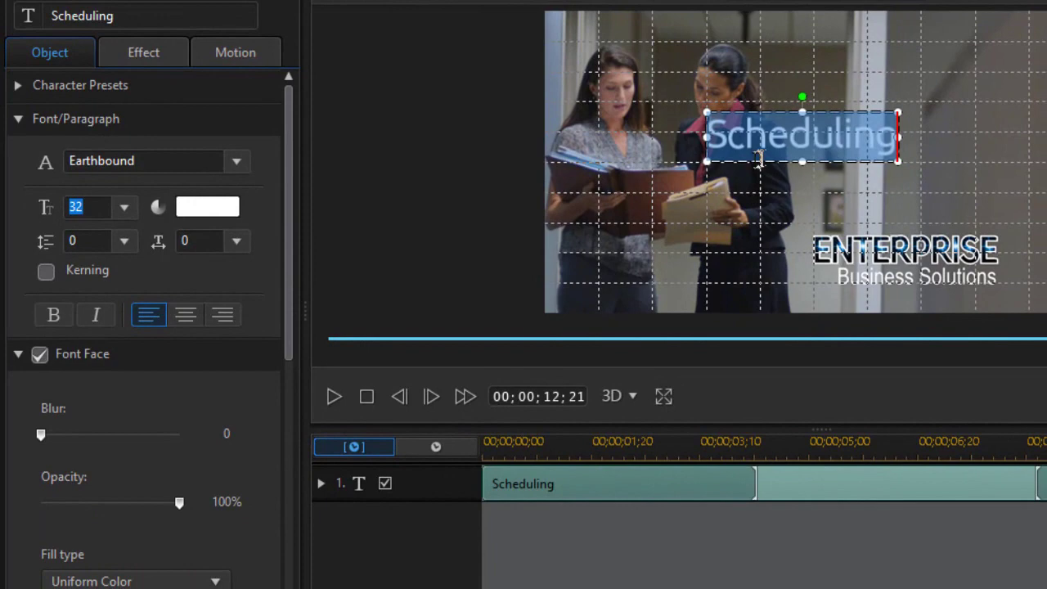
Move Scheduling to the top right and add a 'Payroll' line just below it.
click(748, 161)
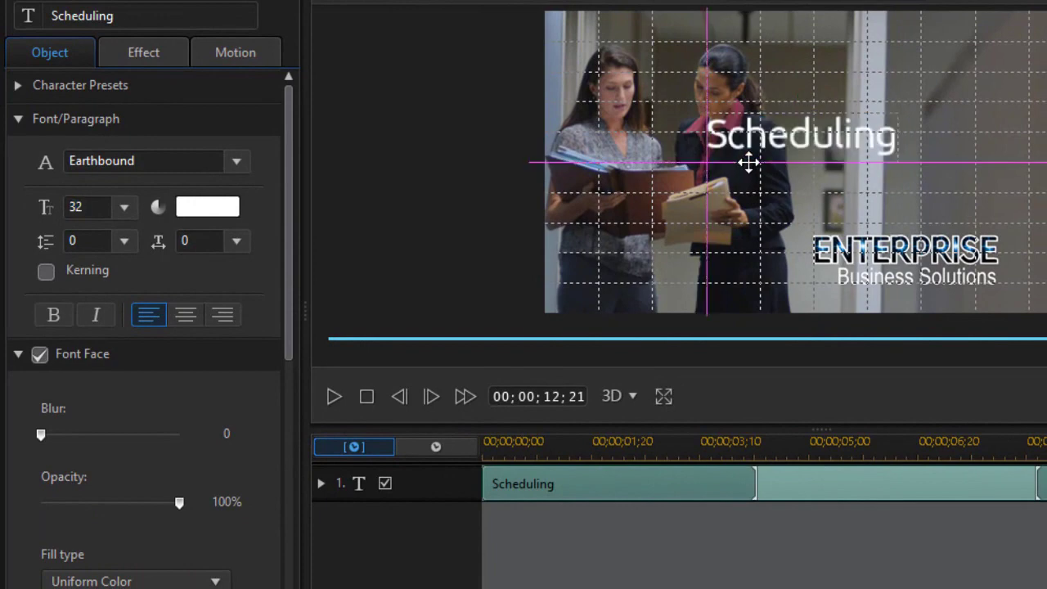
drag(852, 94, 853, 72)
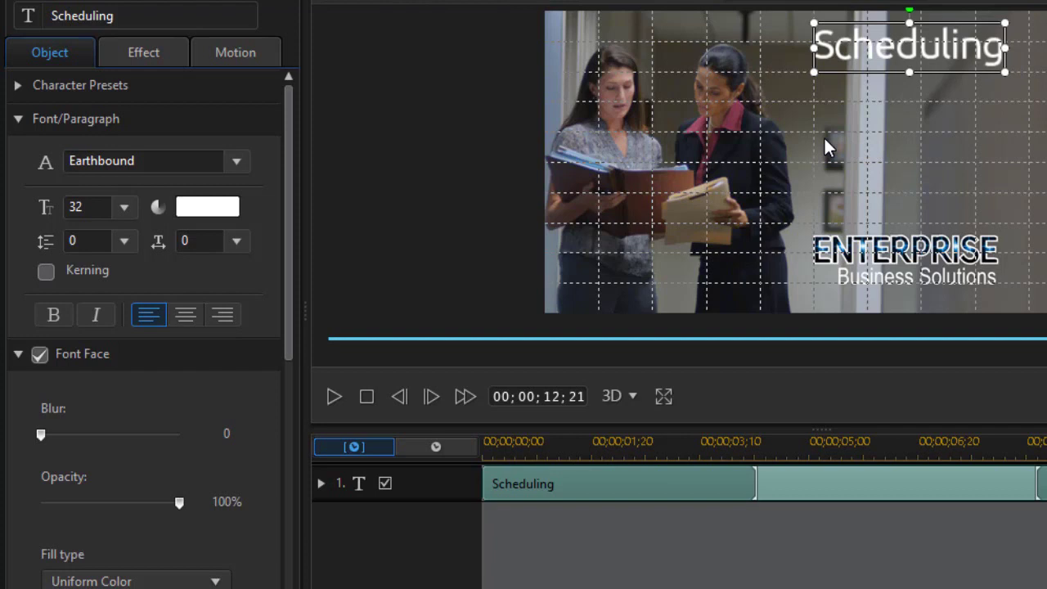
click(749, 149)
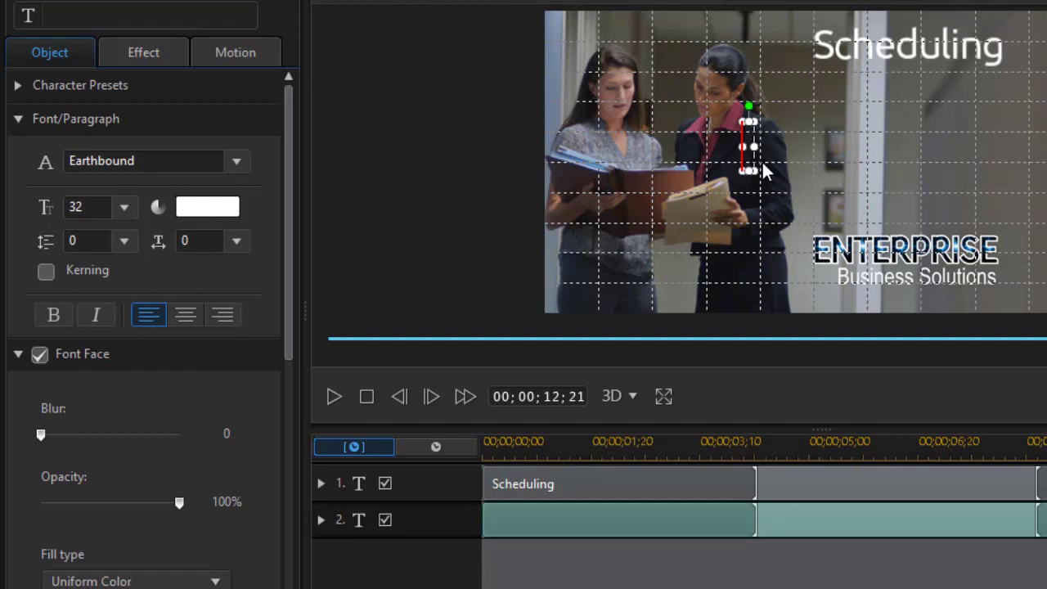
text(Payroll)
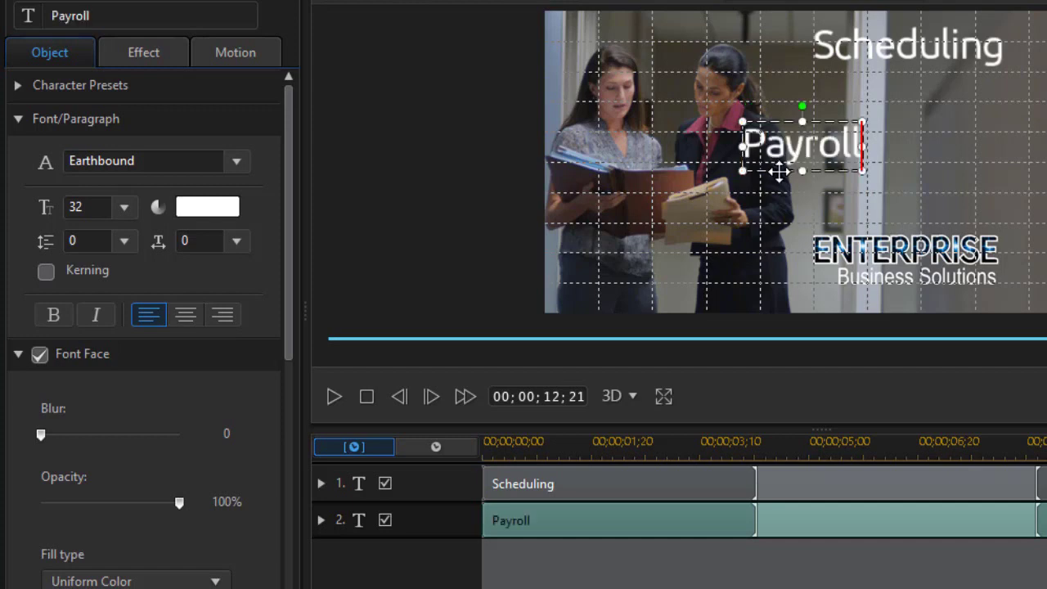
click(859, 130)
drag(858, 129, 851, 141)
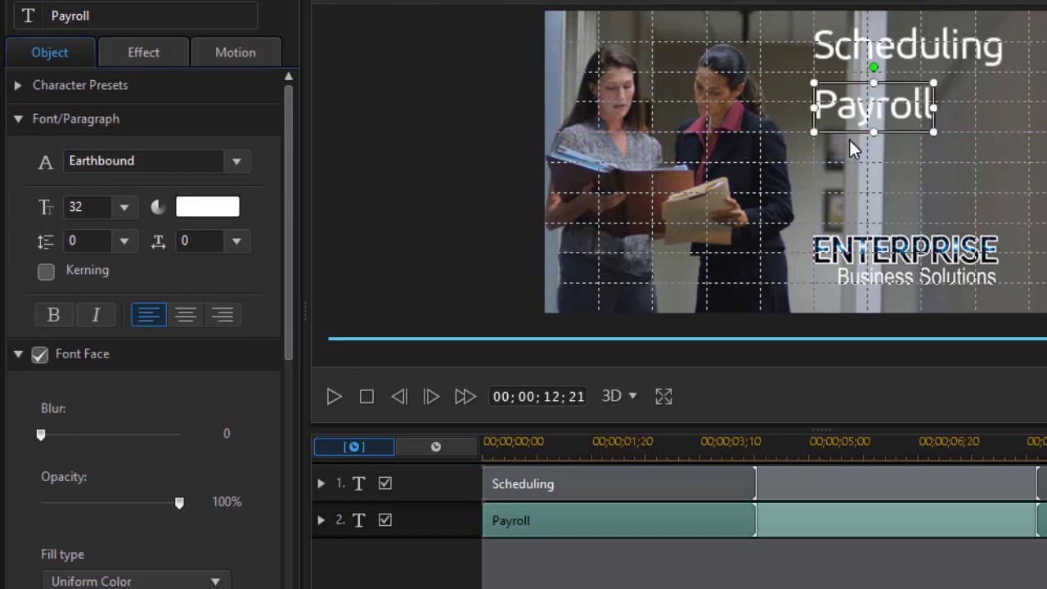
Add a 'Logistics' text line positioned just below Payroll.
click(708, 185)
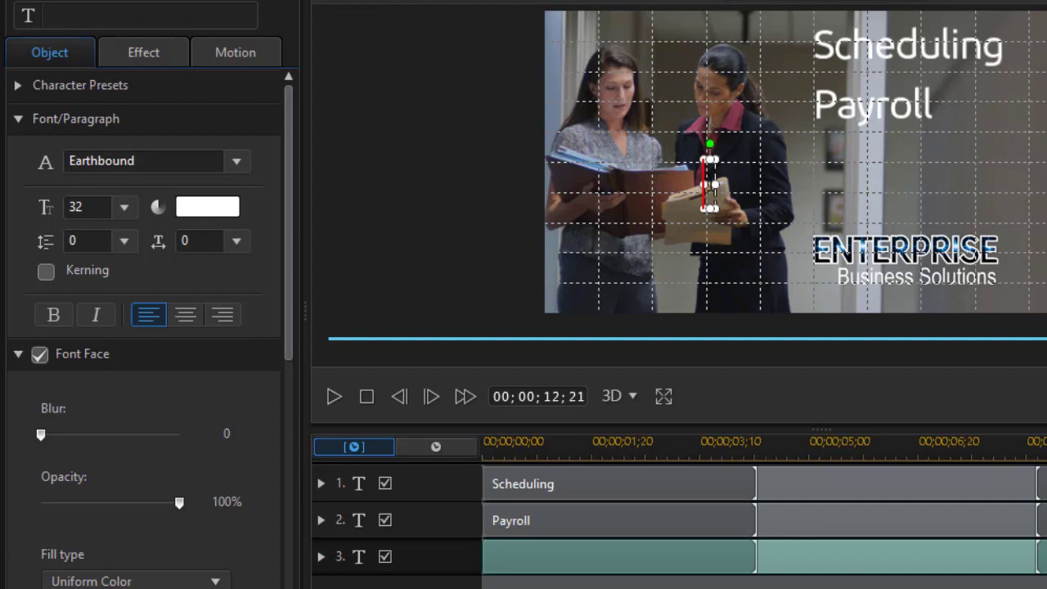
text(Logistics)
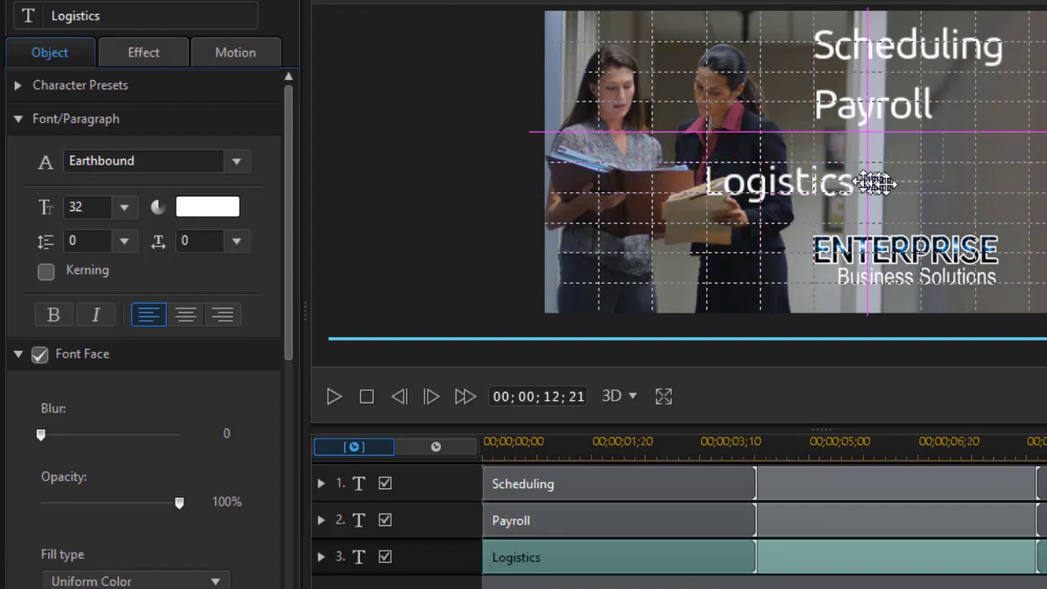
drag(896, 184, 891, 192)
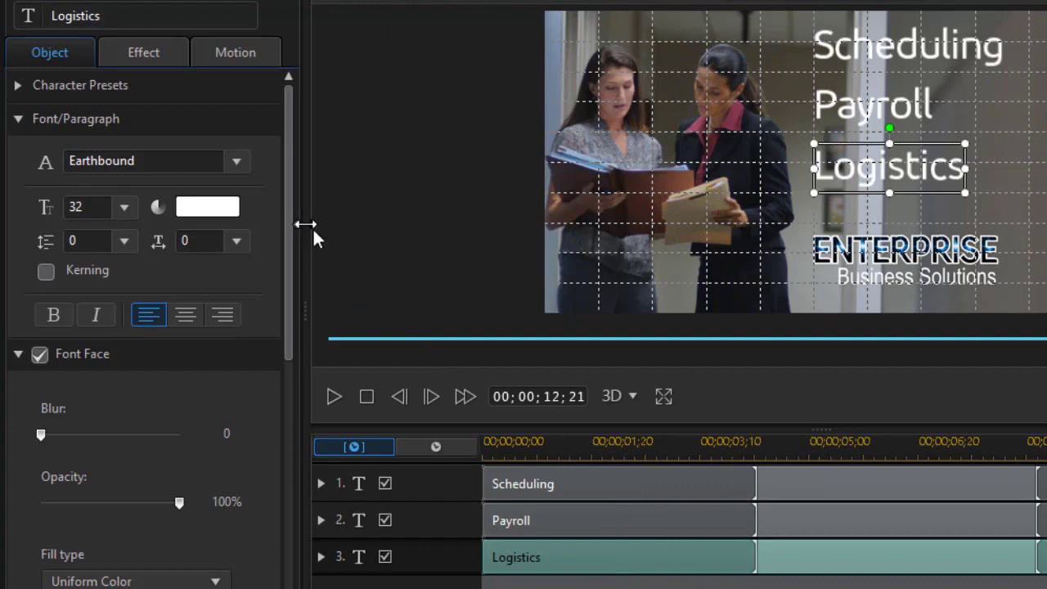
Apply the Slide Left starting effect to the Logistics title.
click(147, 51)
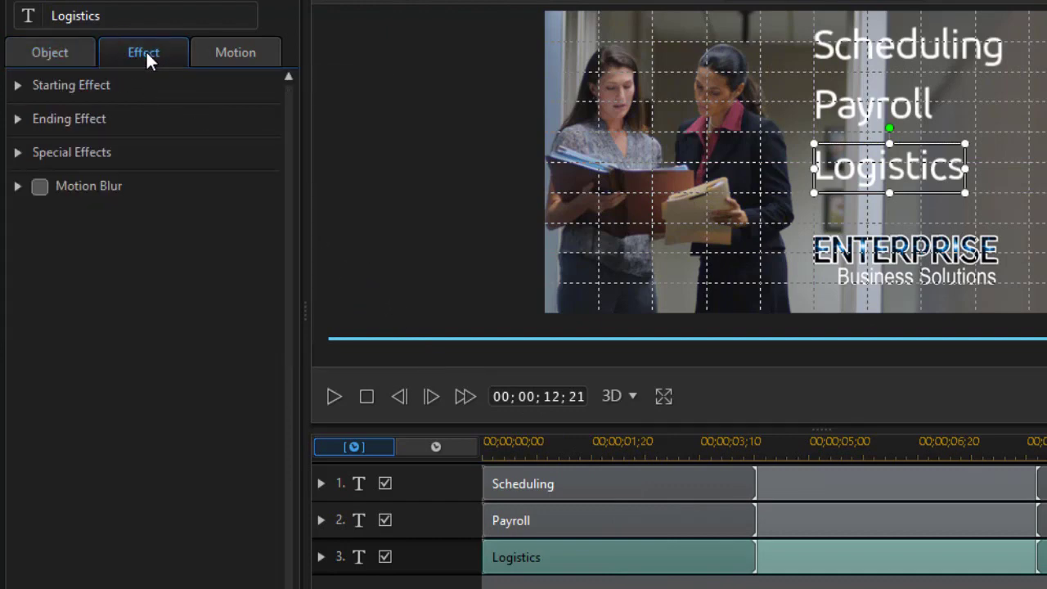
click(10, 88)
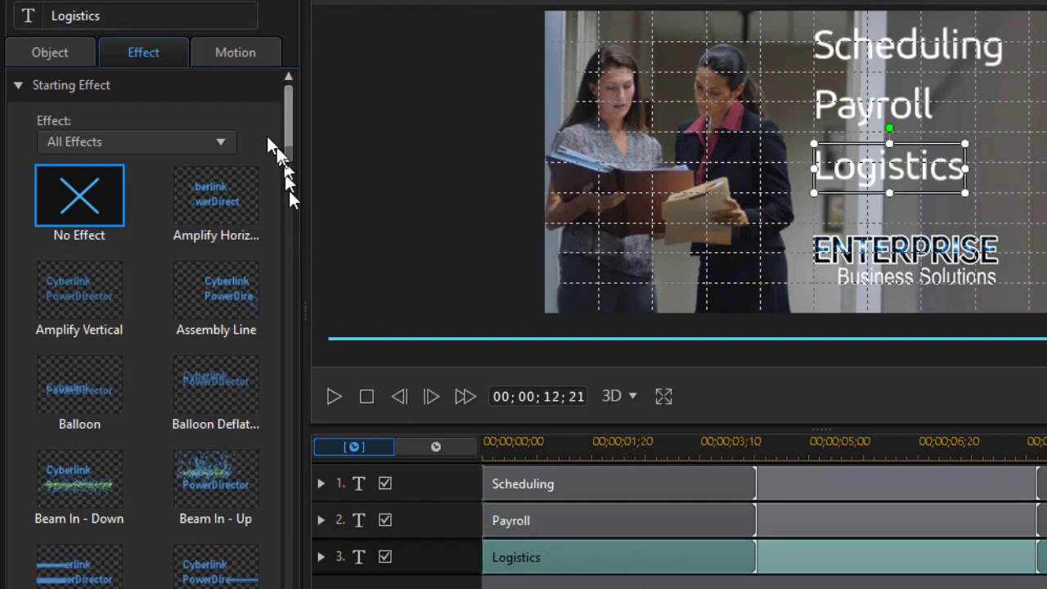
drag(288, 146, 250, 423)
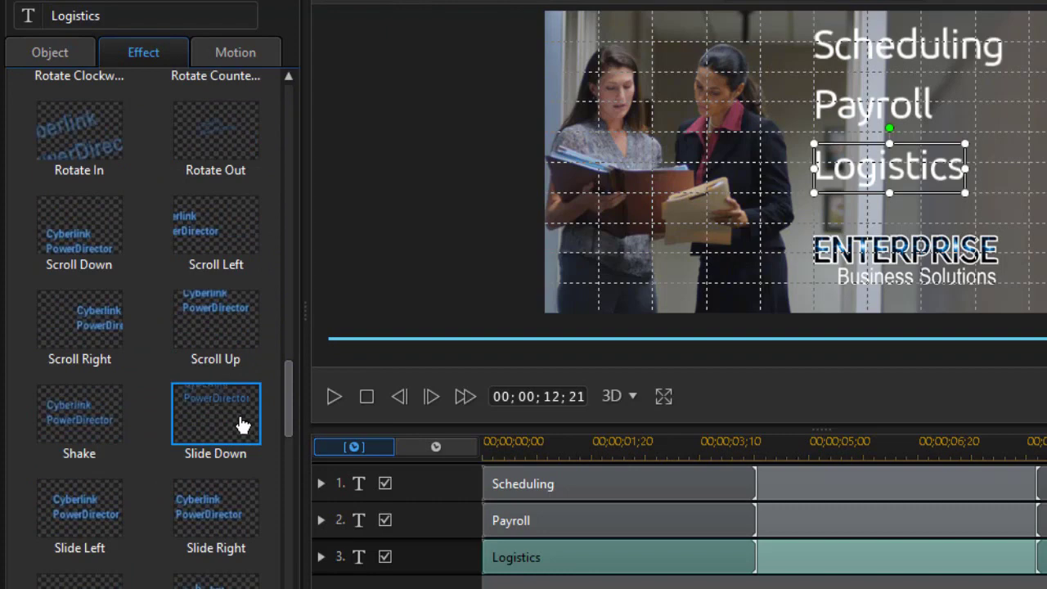
click(90, 530)
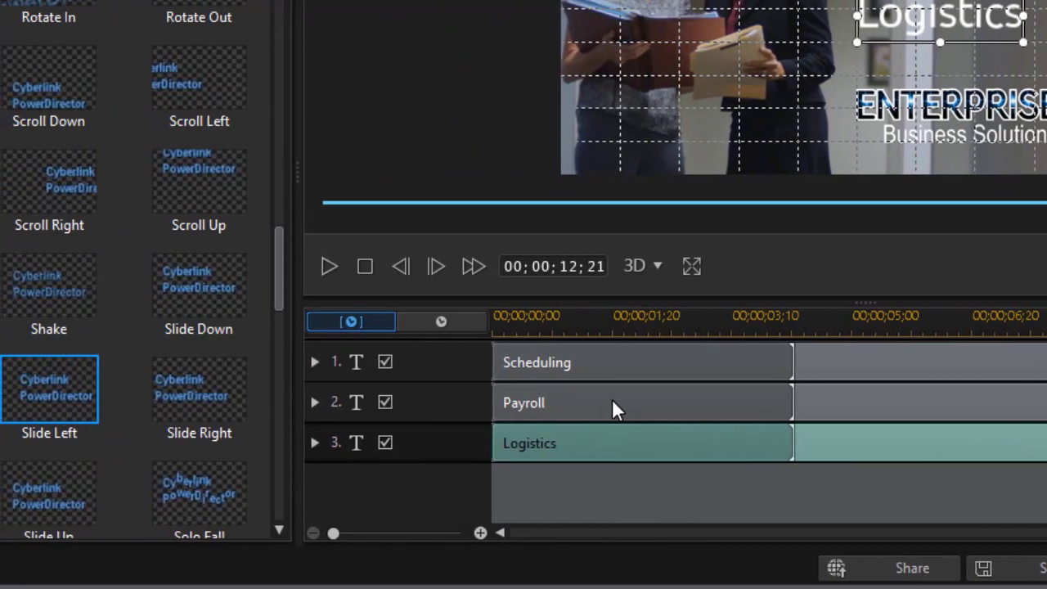
Apply Slide Left to the Payroll title and select the Scheduling track.
click(347, 400)
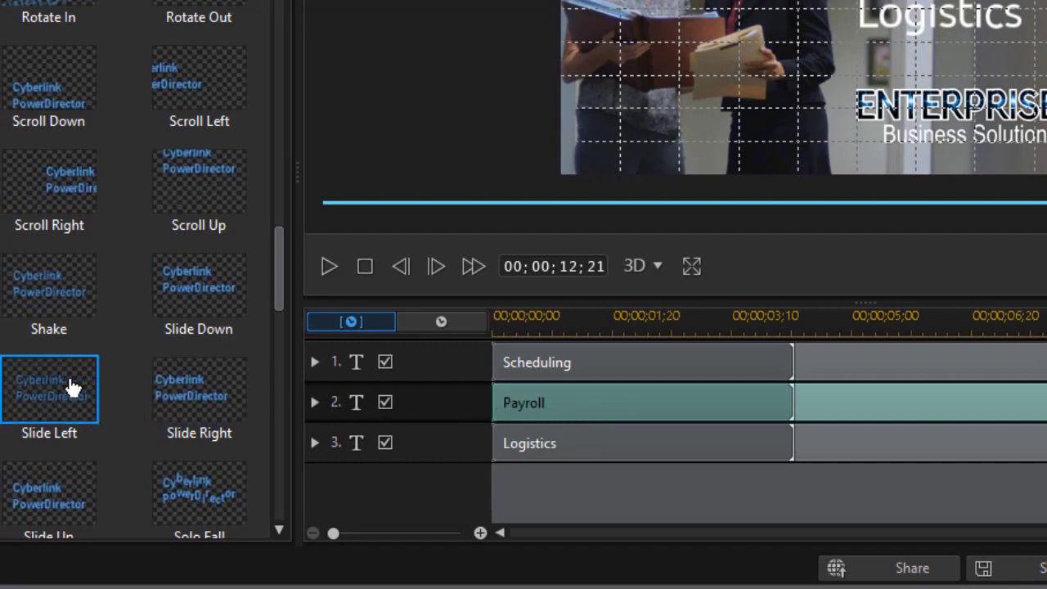
drag(72, 386, 609, 359)
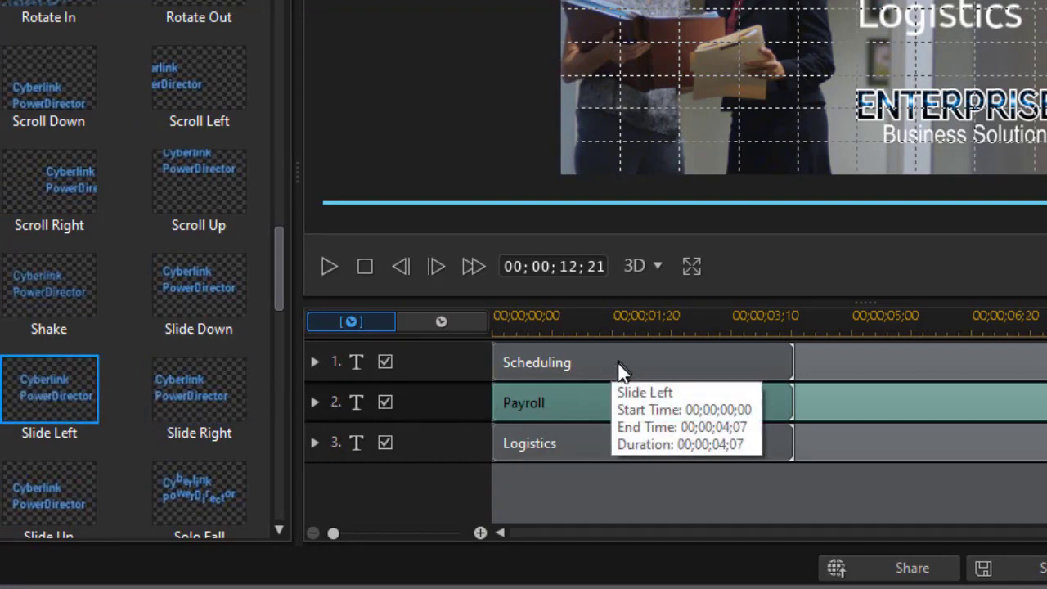
click(618, 361)
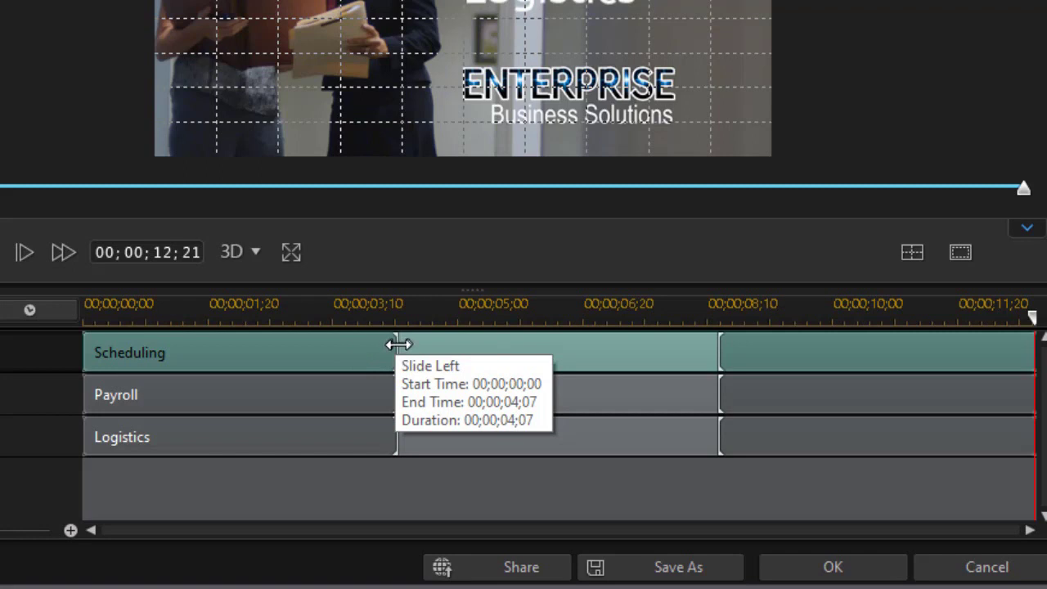
Shorten the Scheduling, Payroll and Logistics slide-ins to end at about one second.
drag(398, 344, 194, 356)
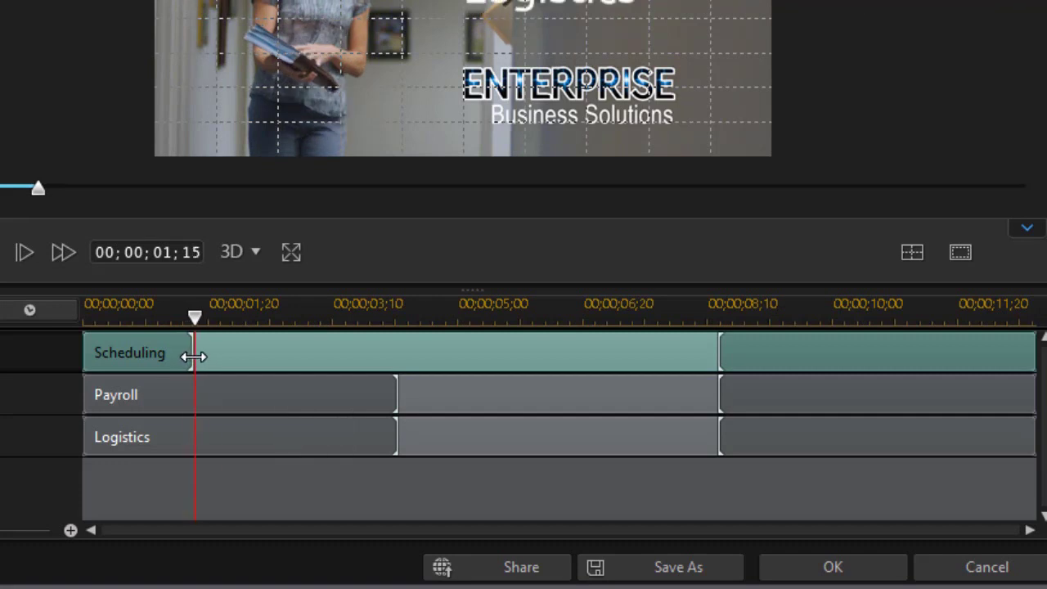
click(127, 395)
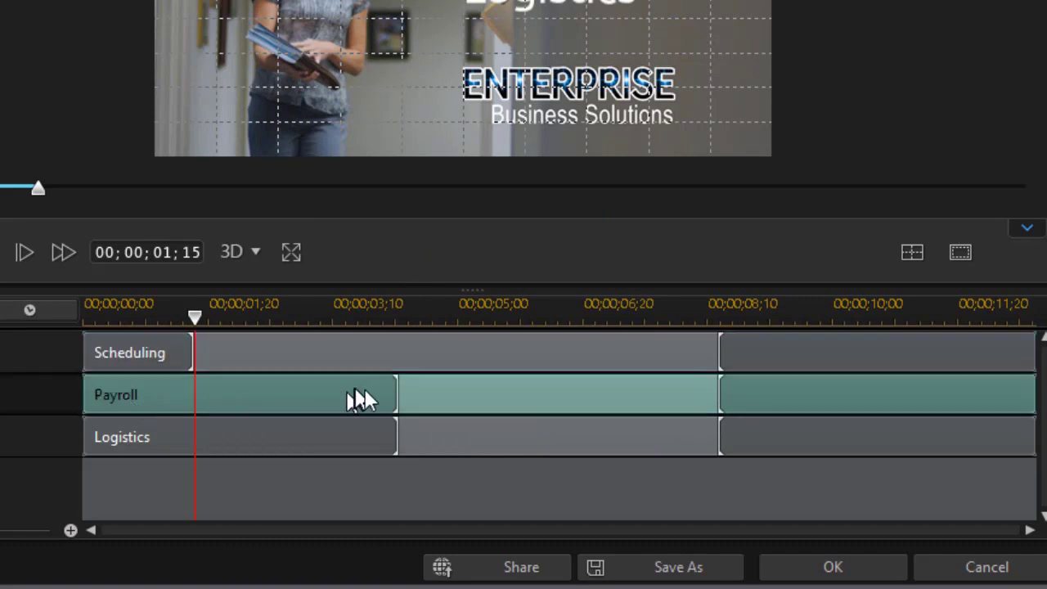
drag(399, 388, 190, 396)
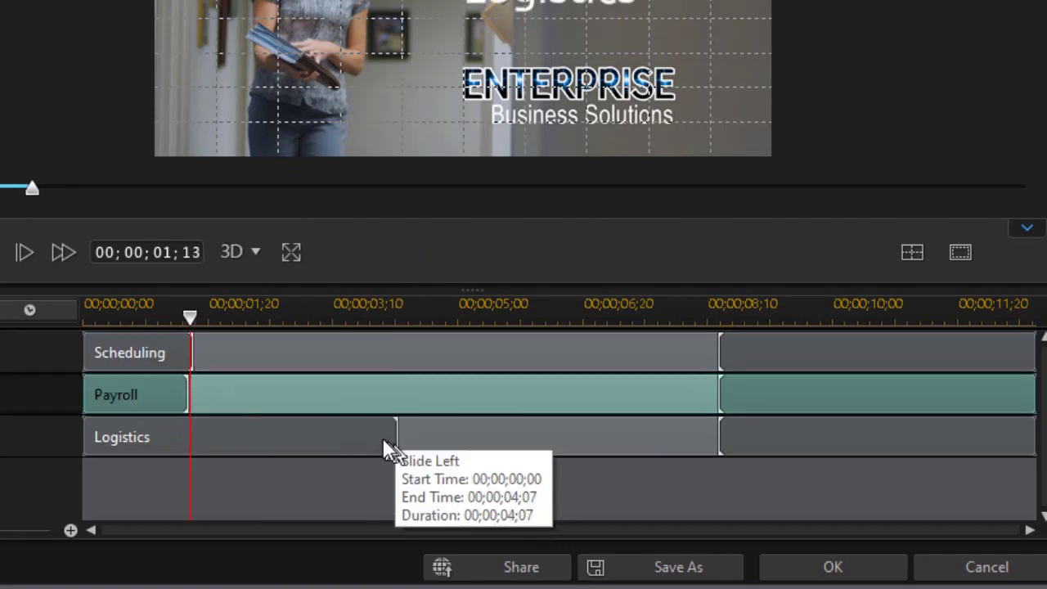
drag(399, 433, 190, 434)
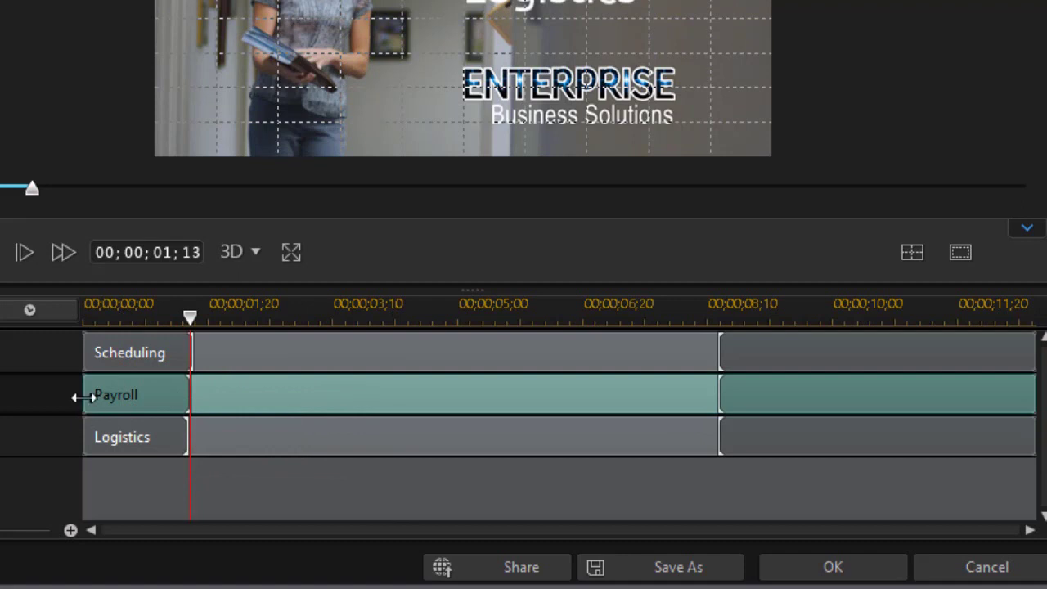
Delay Payroll to start at 1;13 and Logistics to start after Payroll slides in.
drag(84, 398, 194, 417)
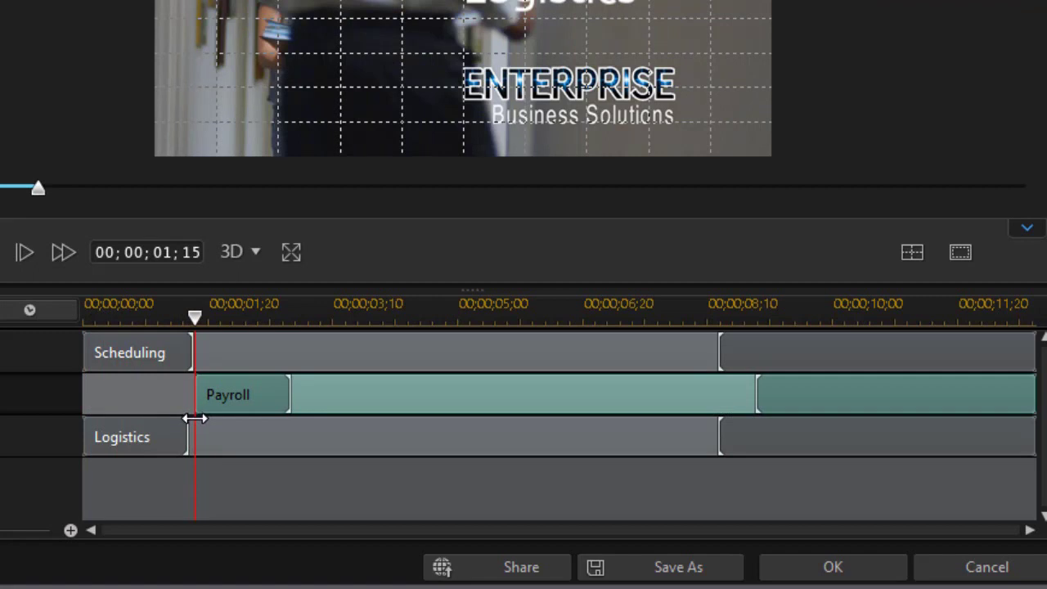
drag(195, 418, 188, 416)
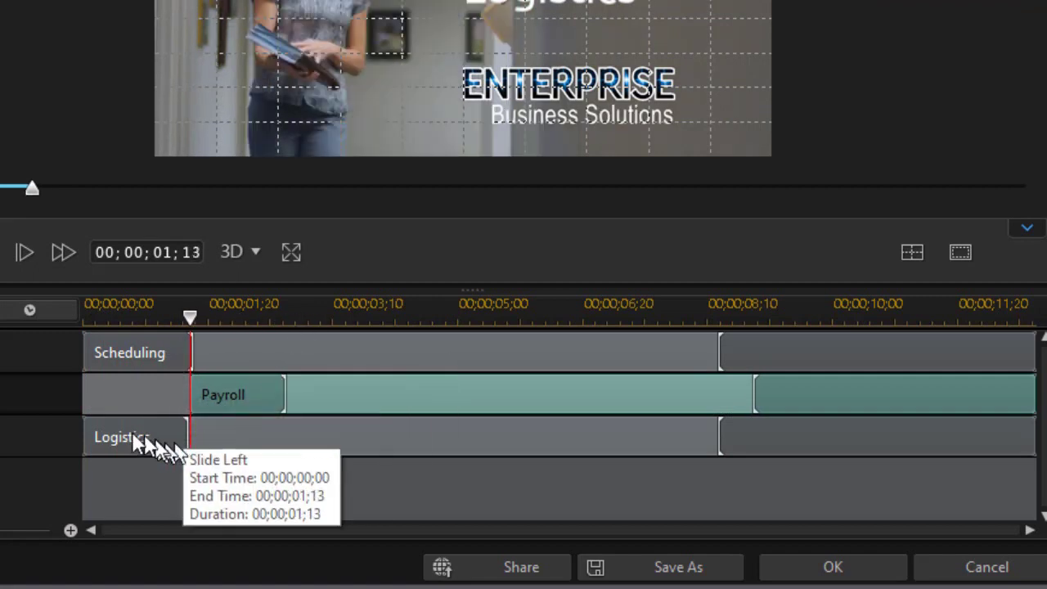
drag(84, 437, 281, 459)
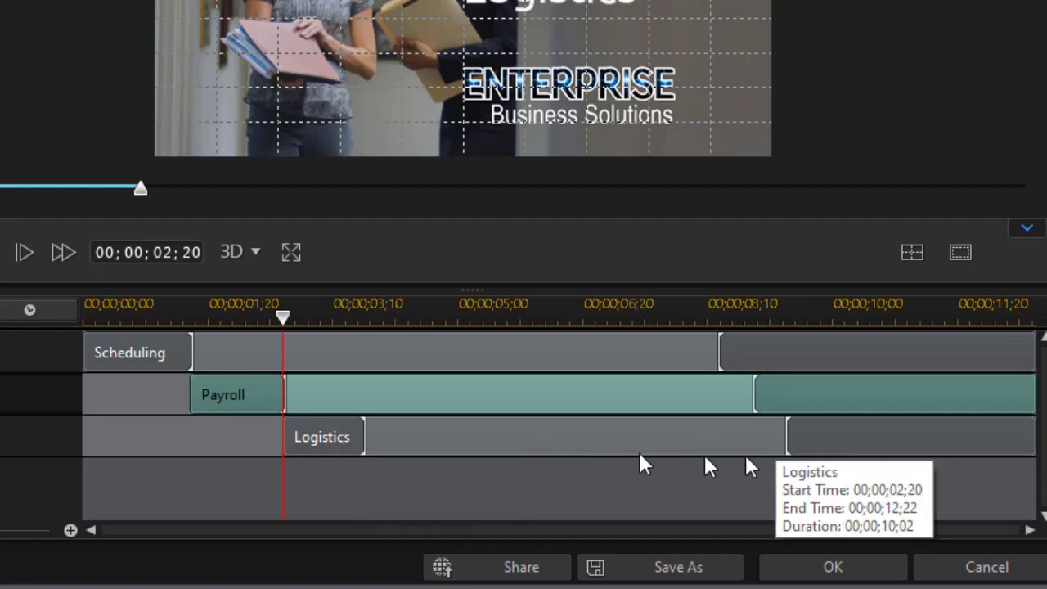
click(365, 438)
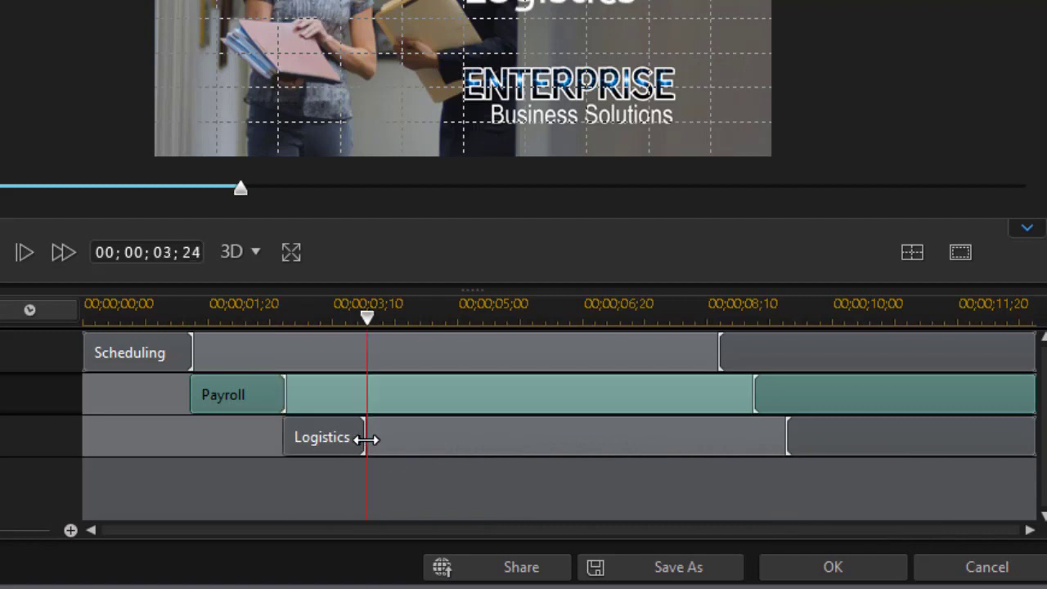
Start the Logistics title at 2;29 and lengthen its Slide Left entrance.
click(304, 439)
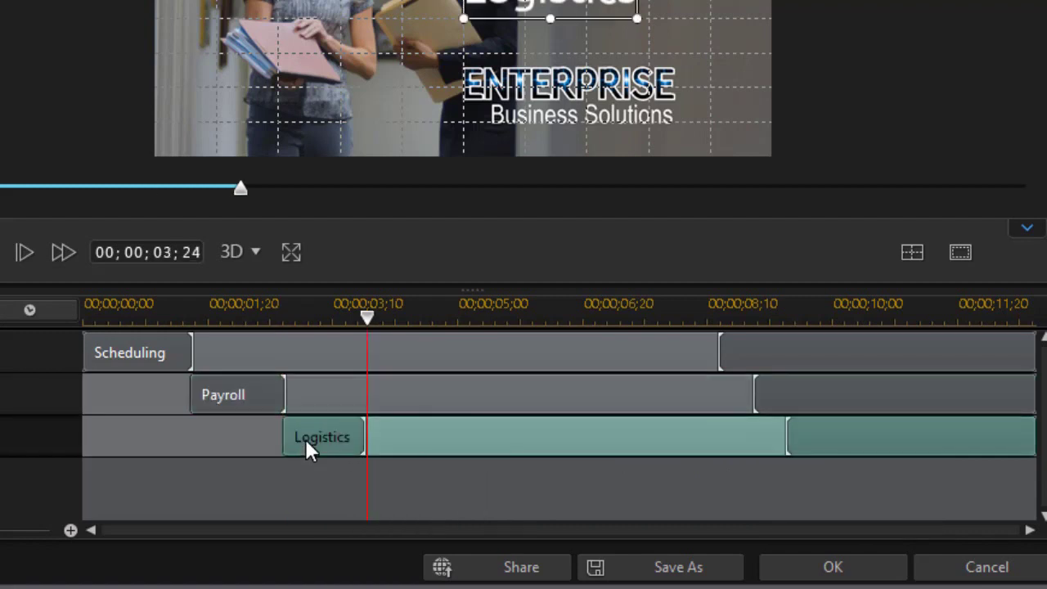
drag(357, 320, 285, 348)
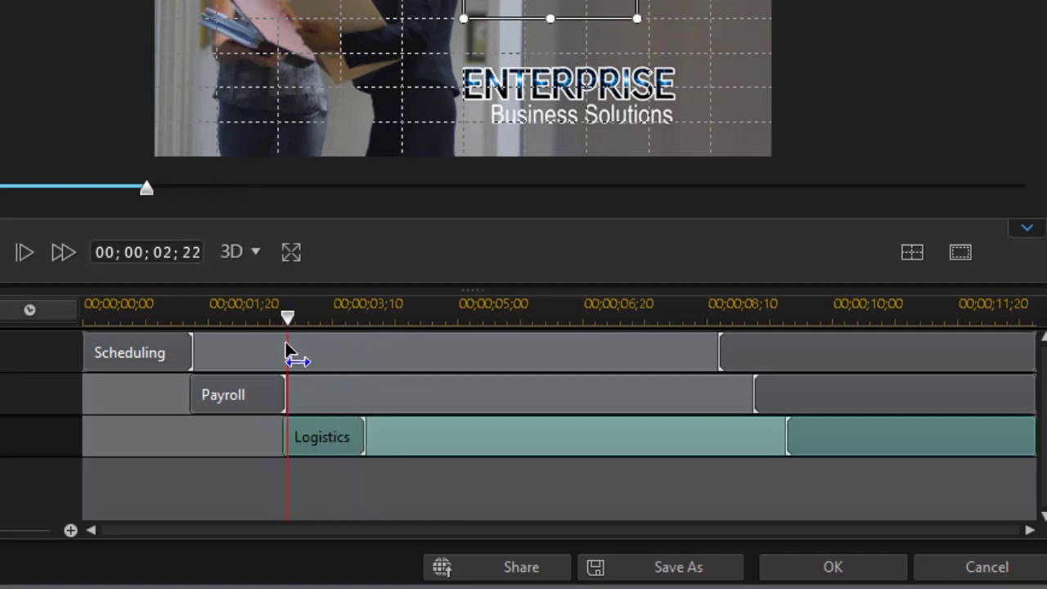
drag(286, 347, 325, 351)
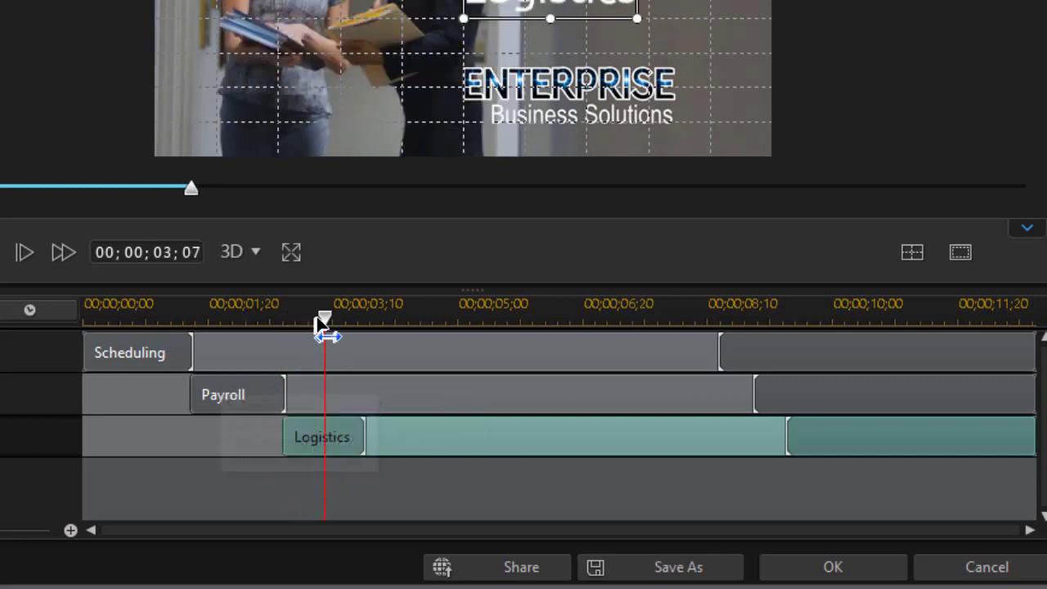
drag(322, 327, 303, 396)
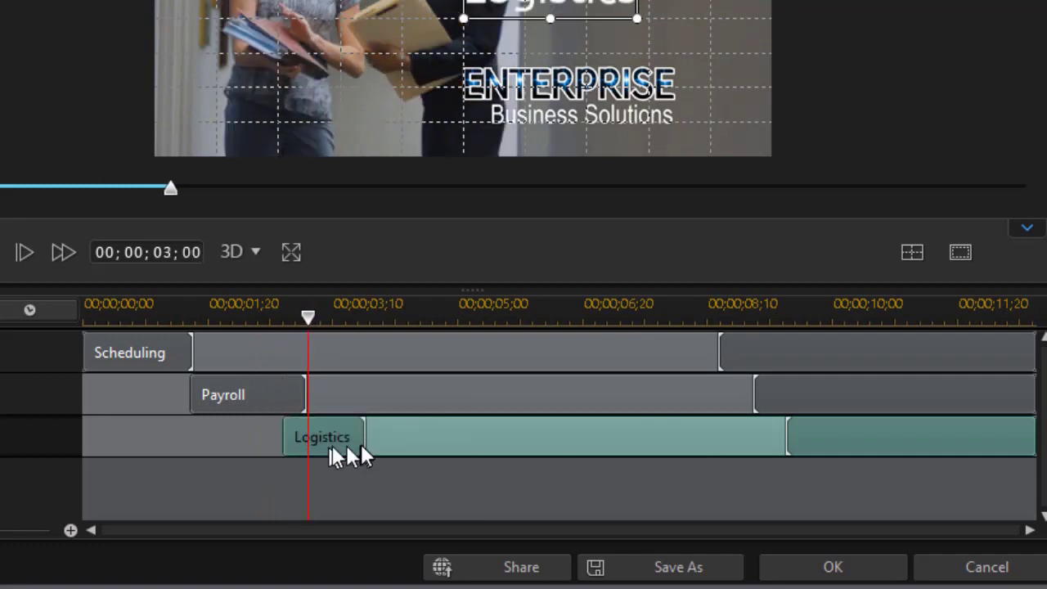
drag(281, 436, 305, 437)
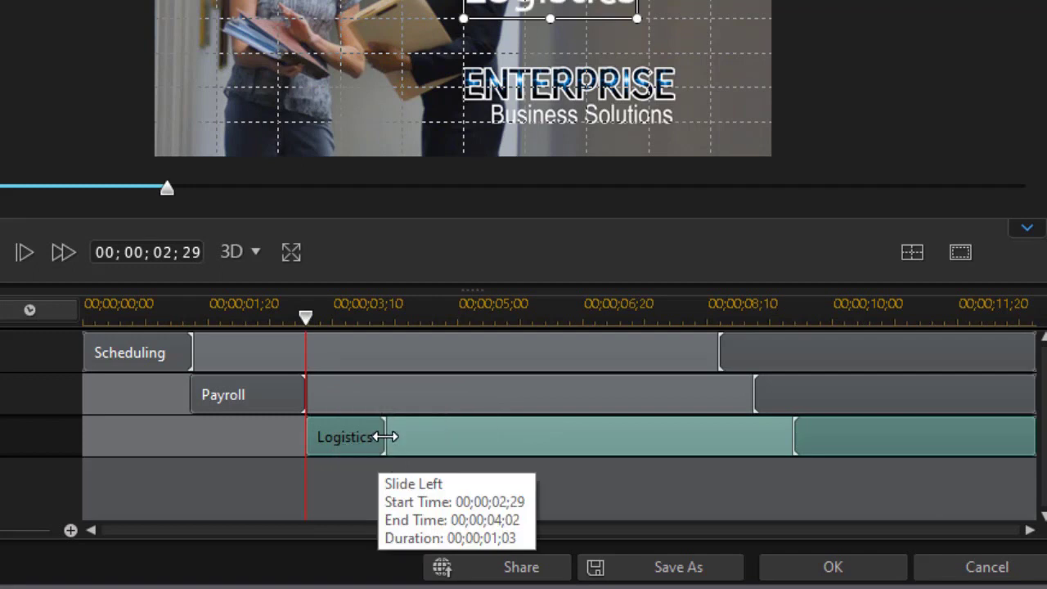
drag(385, 437, 416, 444)
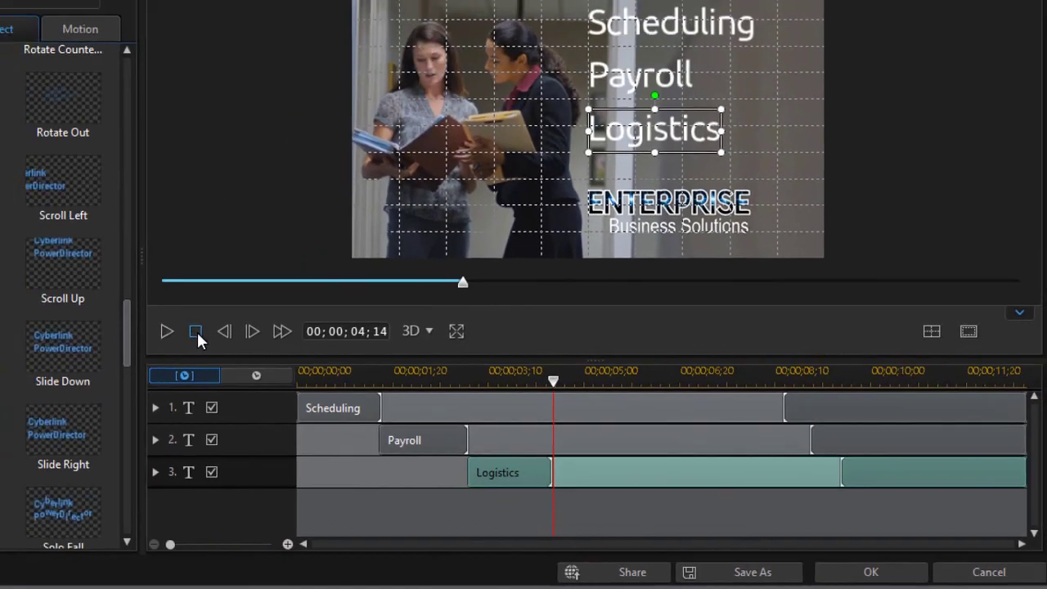
Preview the three staggered slide-ins from the beginning, then stop playback.
click(0, 260)
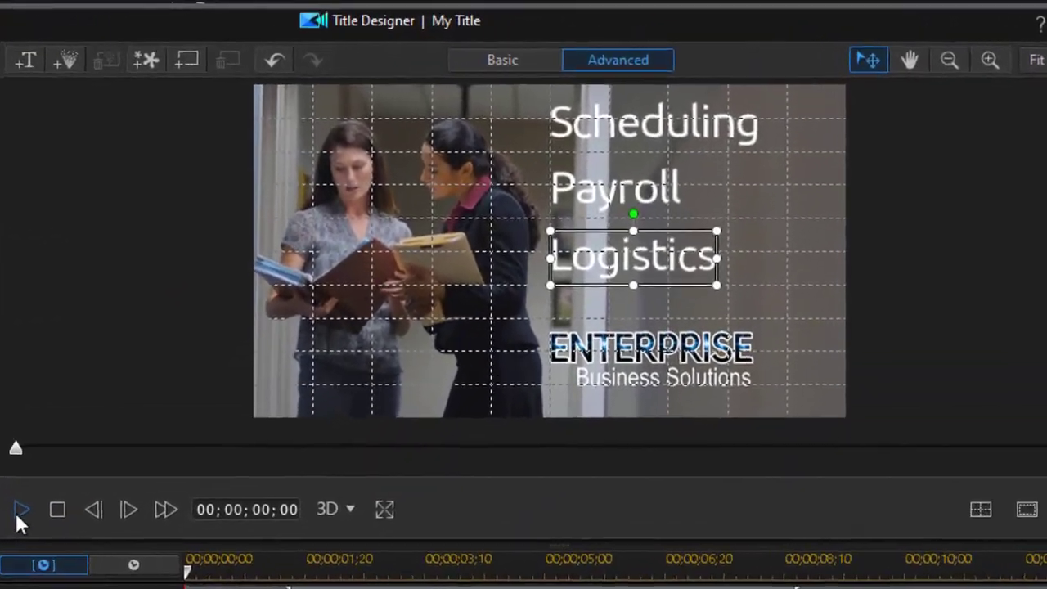
click(260, 361)
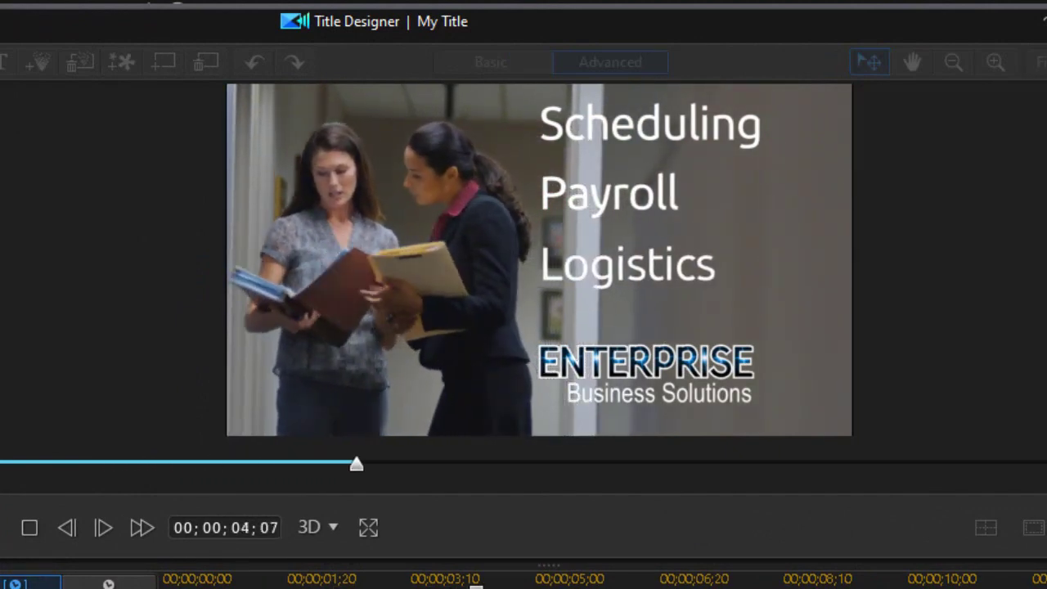
click(28, 531)
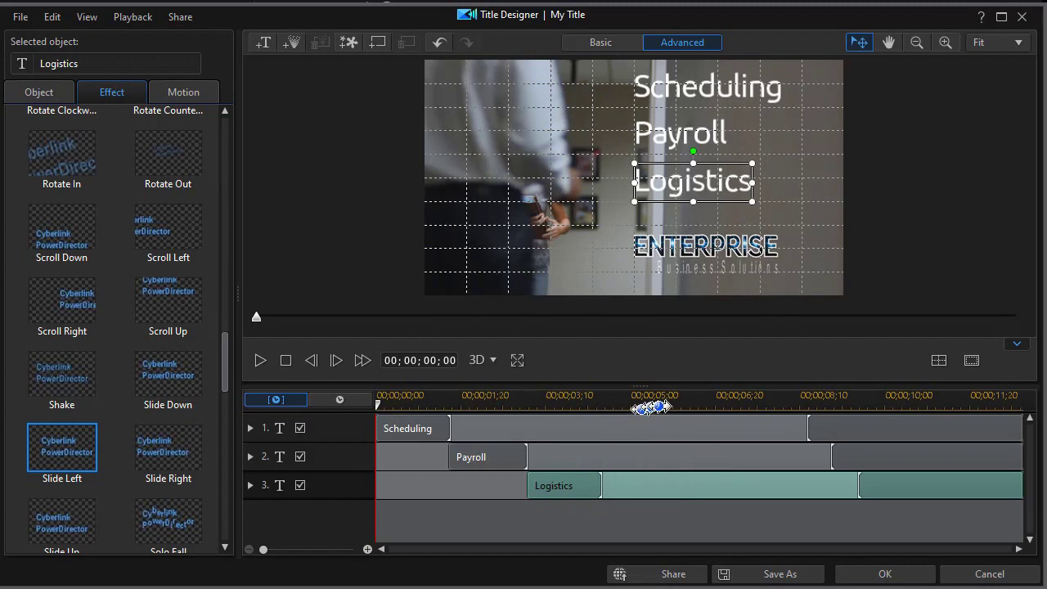
Trim Scheduling to end at 05;15 and keep its slide-in ending at 01;13.
click(658, 401)
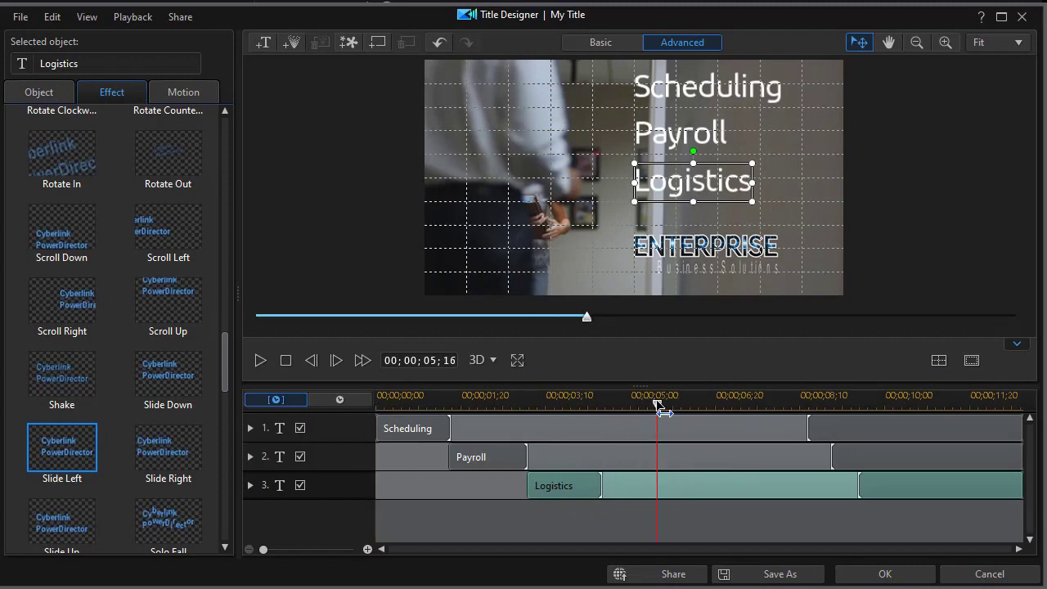
drag(658, 405, 656, 405)
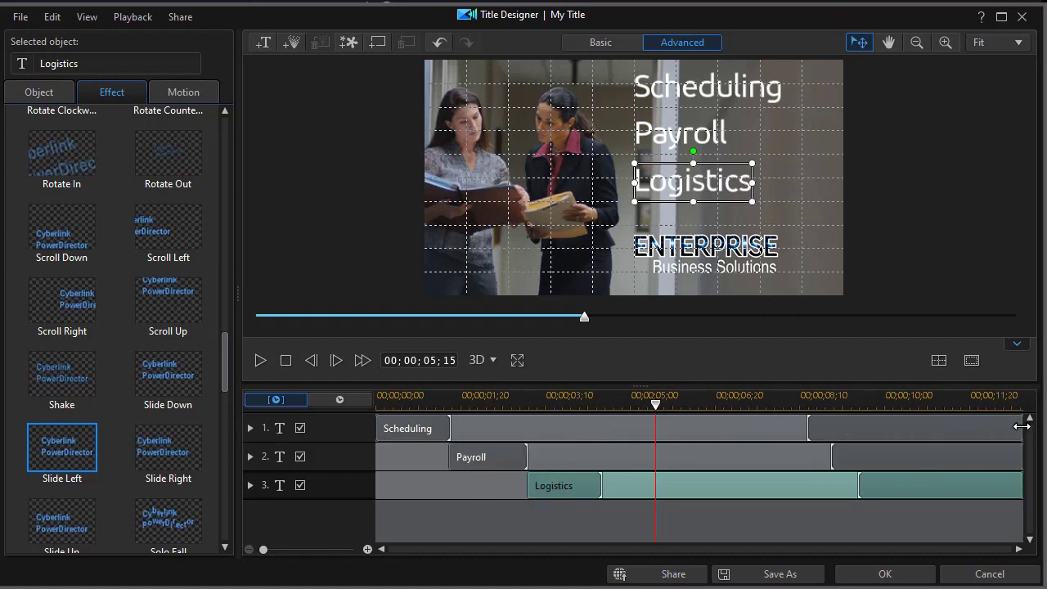
drag(1022, 425, 655, 430)
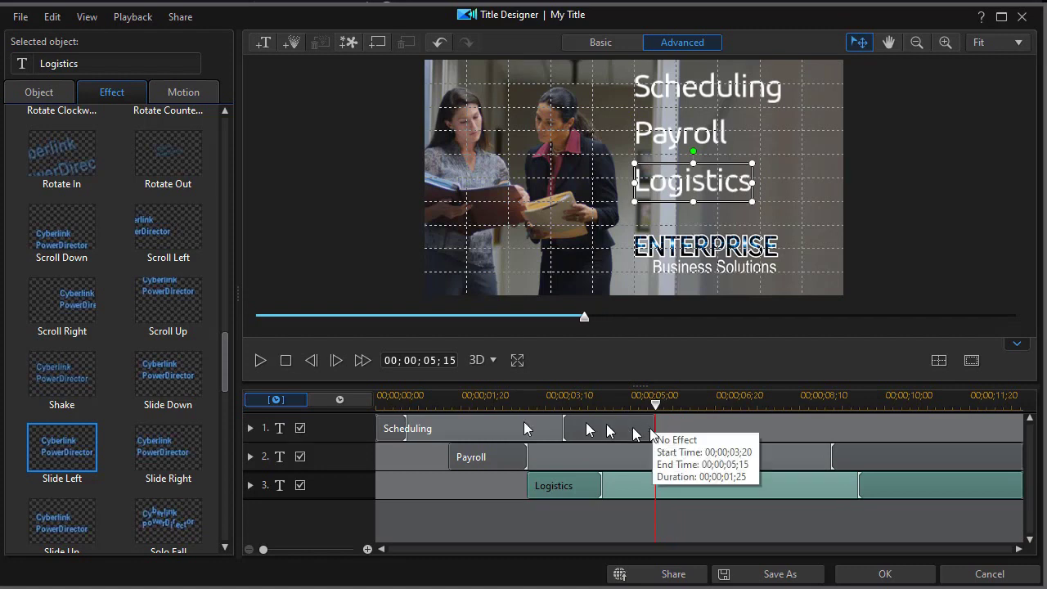
click(409, 427)
drag(409, 428, 450, 431)
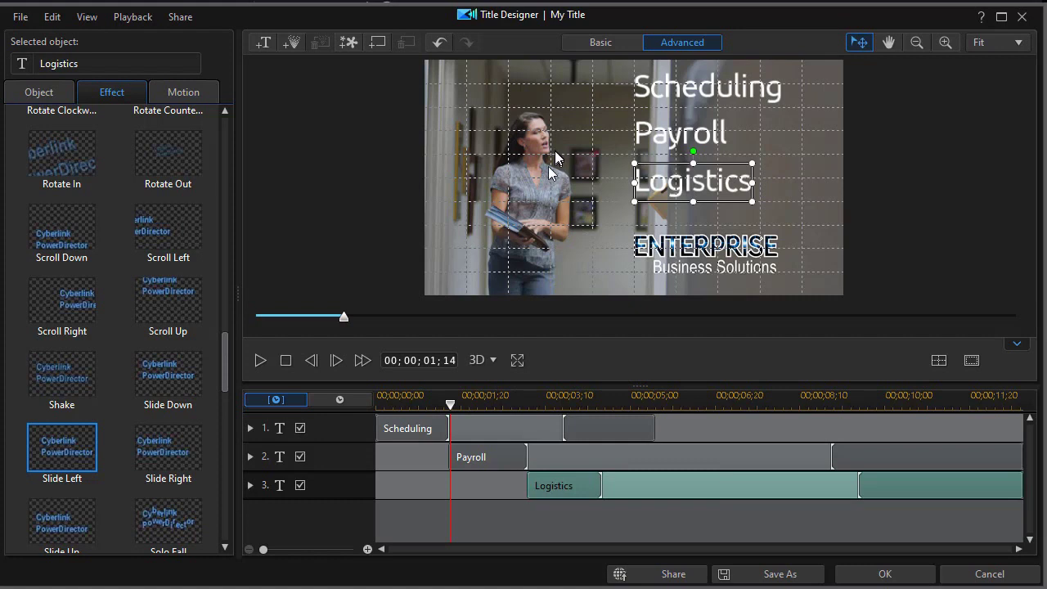
Insert a 'Cloud Services' line starting at 05;15 and place it on Scheduling's top line.
double_click(536, 184)
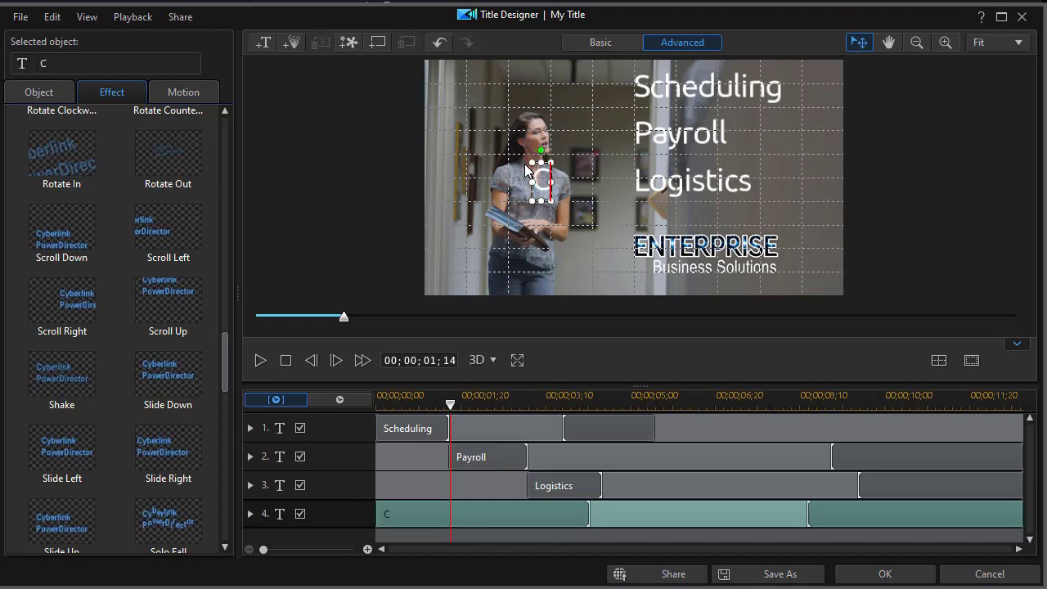
key(ctrl+v)
click(569, 235)
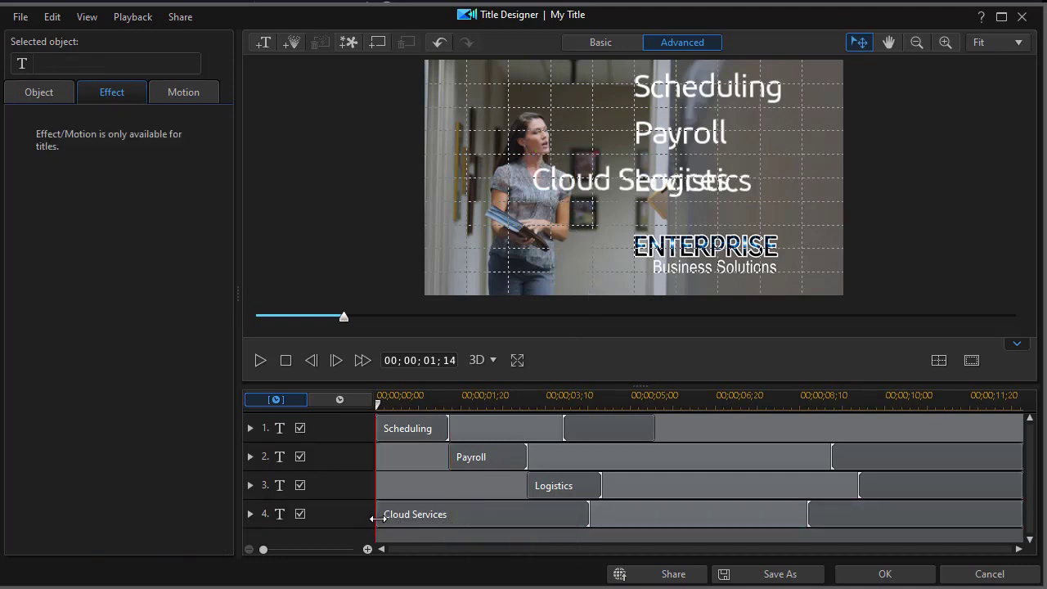
drag(378, 518, 660, 514)
click(701, 405)
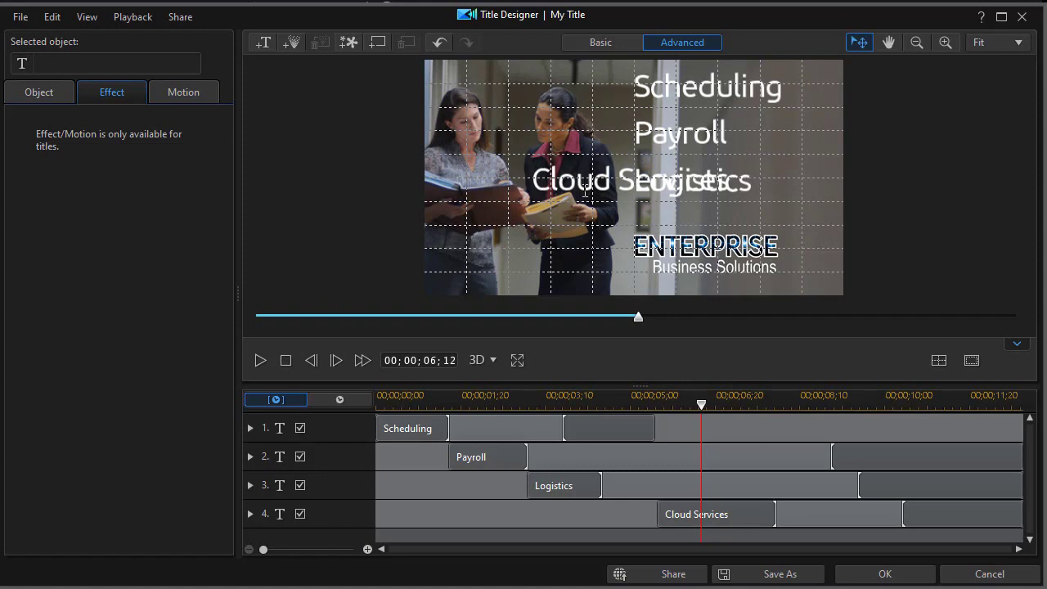
click(601, 201)
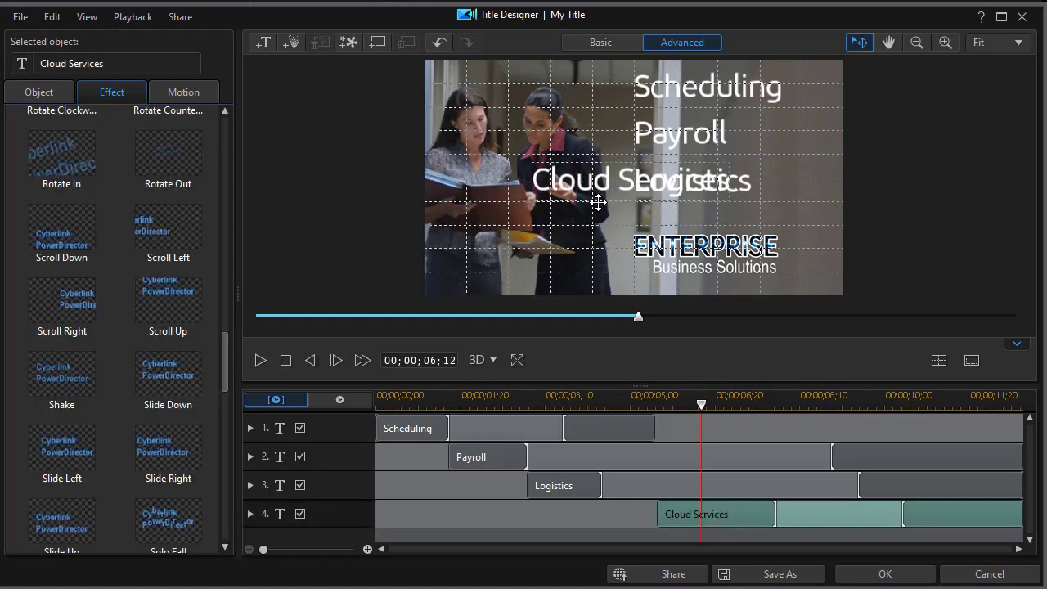
drag(598, 202, 702, 111)
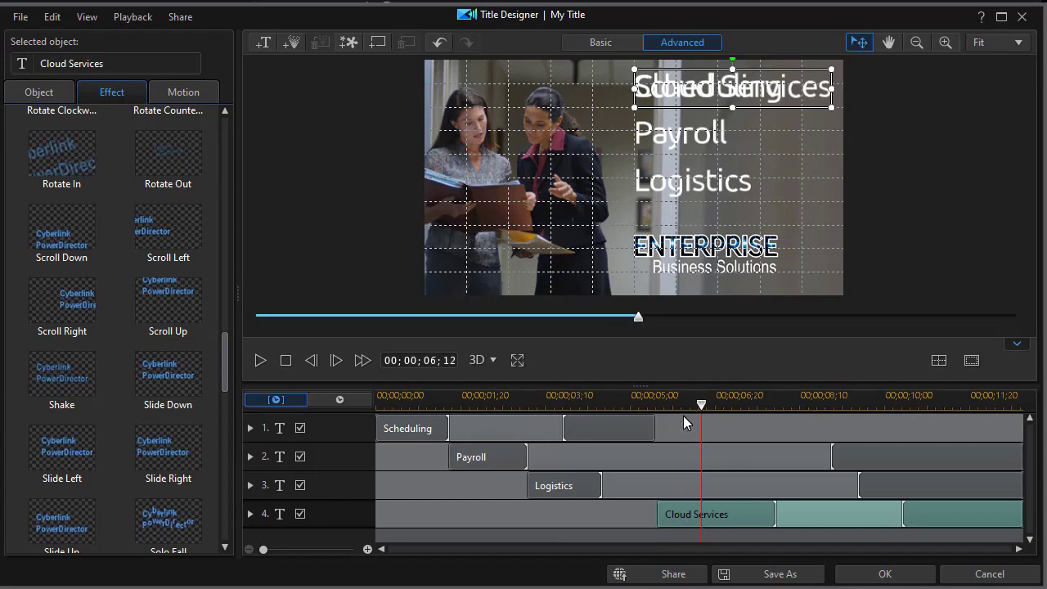
Give Cloud Services the Slide Left entrance with Scheduling temporarily hidden, then unhide Scheduling and rewind.
click(299, 430)
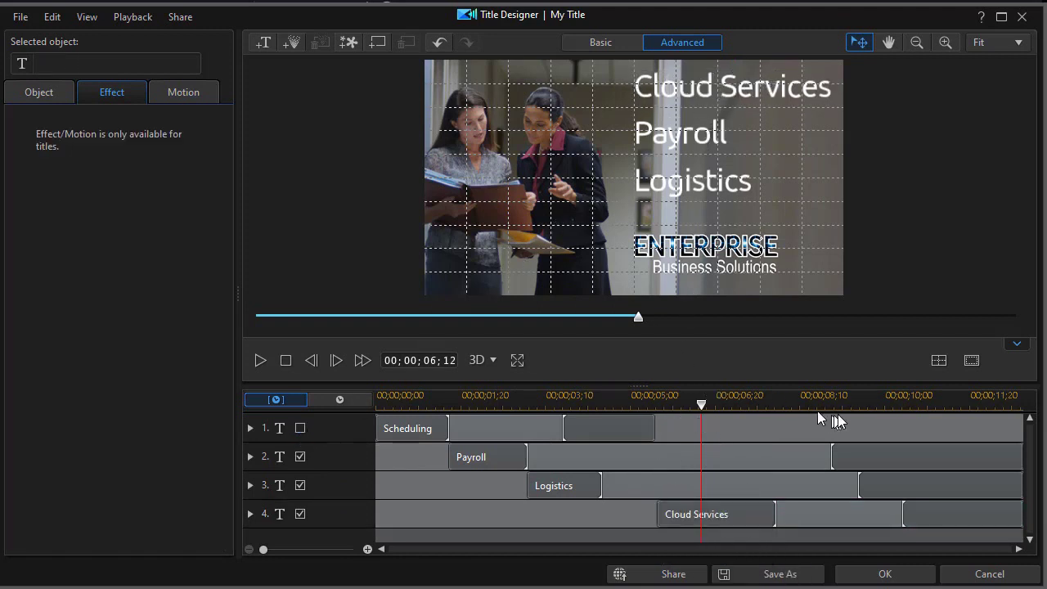
click(710, 520)
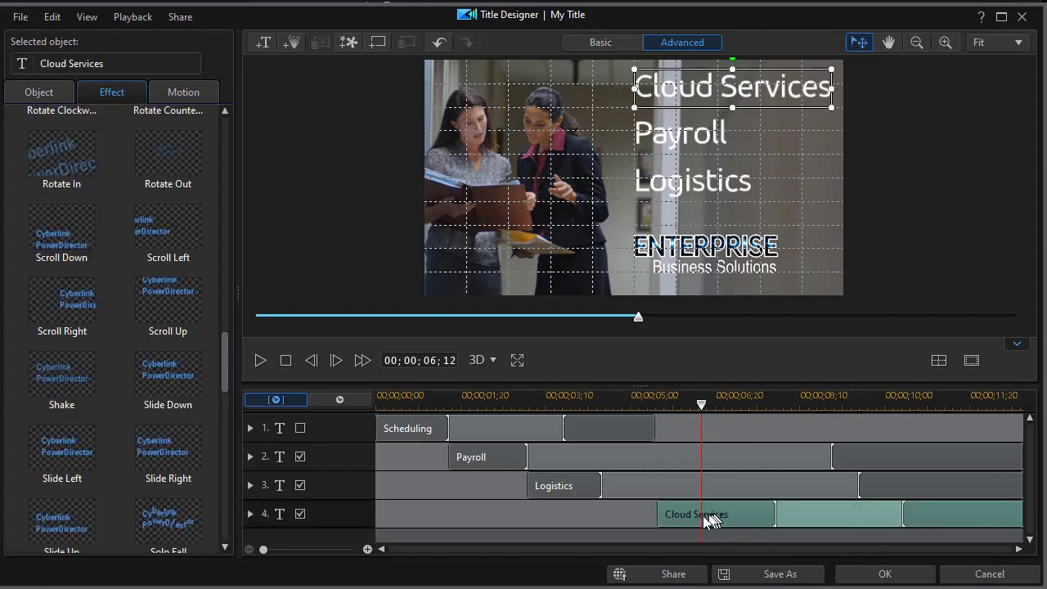
click(70, 456)
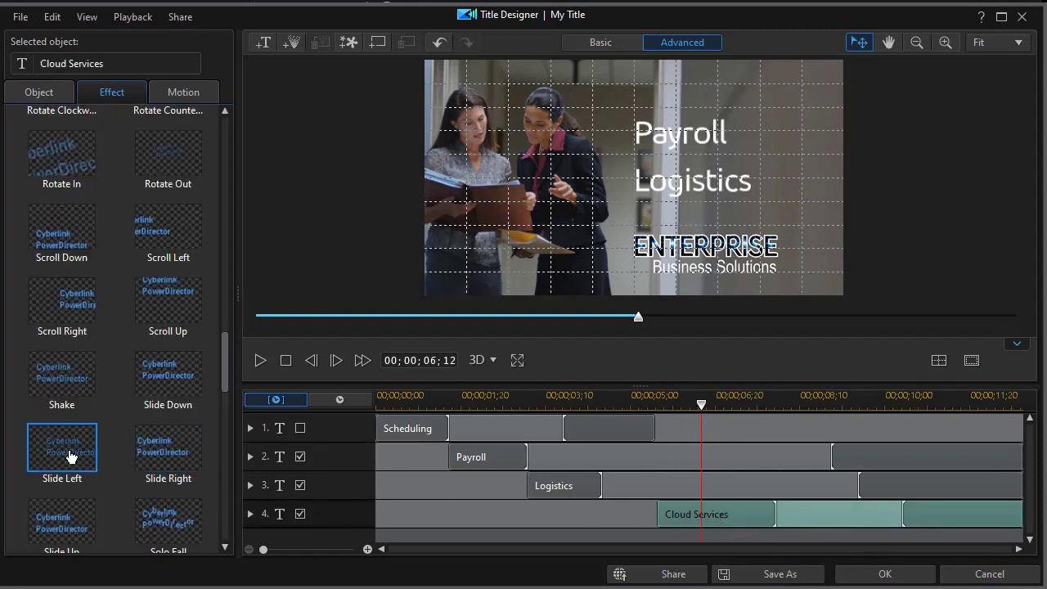
click(300, 429)
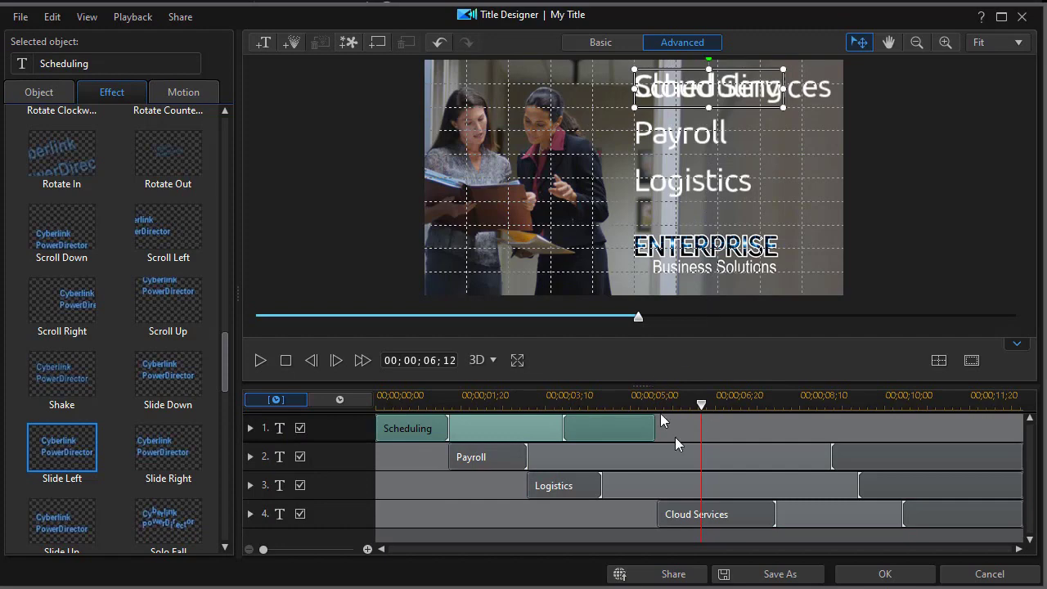
drag(701, 407, 373, 409)
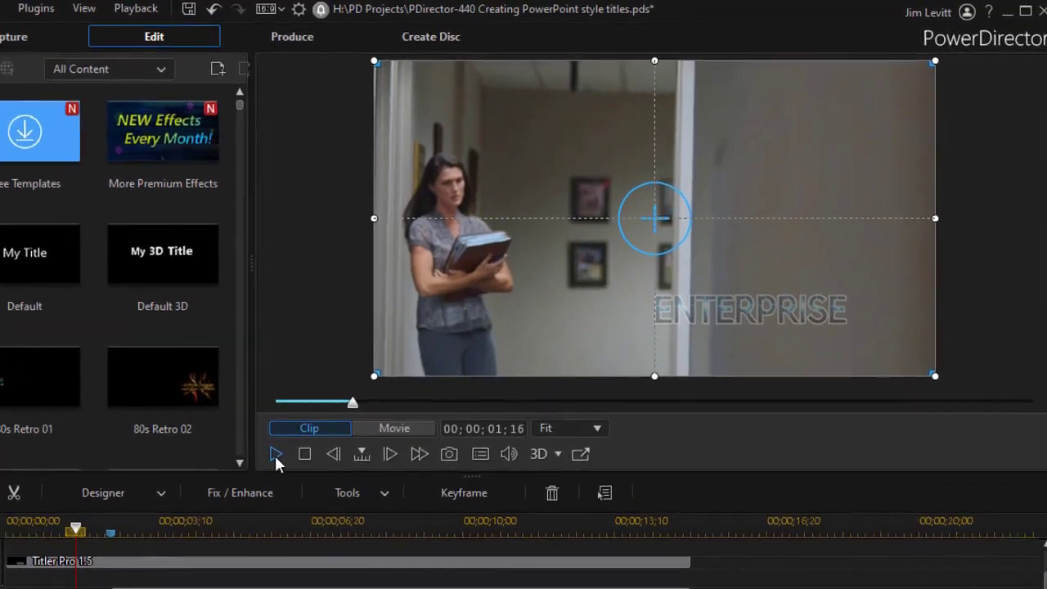
Play the Title Designer preview from the start, watching the titles animate to about 10 seconds.
click(276, 454)
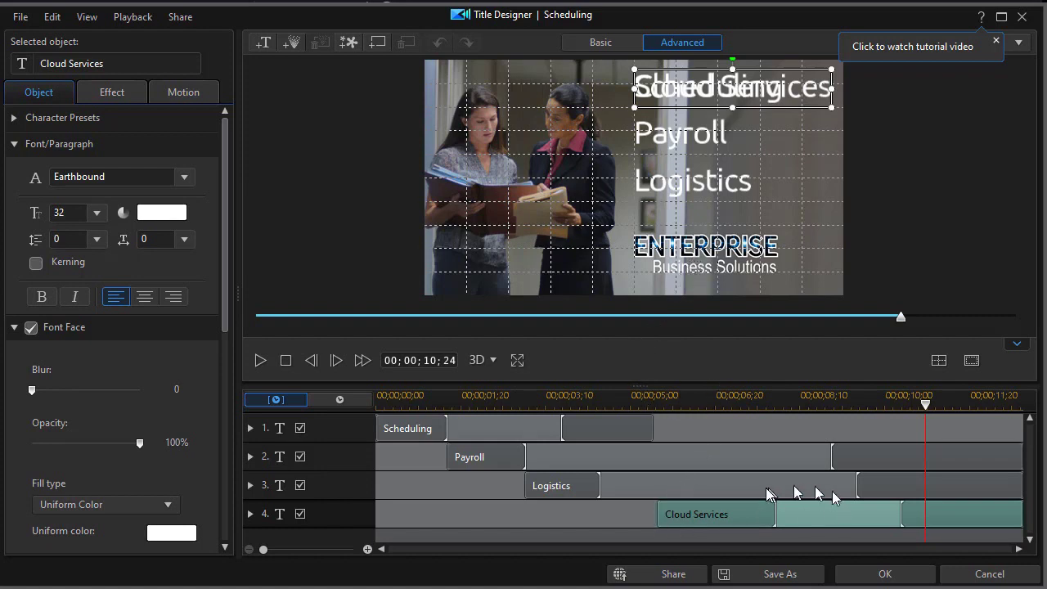
Trim the Payroll clip on track 2 to end near 00;00;08;00, then hide it from the preview.
drag(1020, 457, 782, 473)
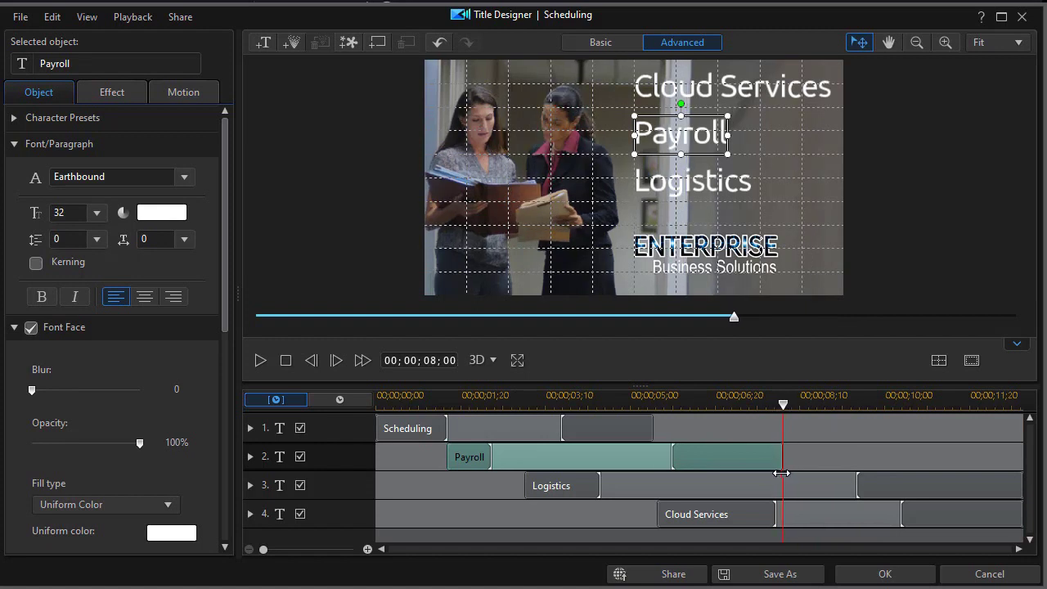
drag(491, 456, 524, 463)
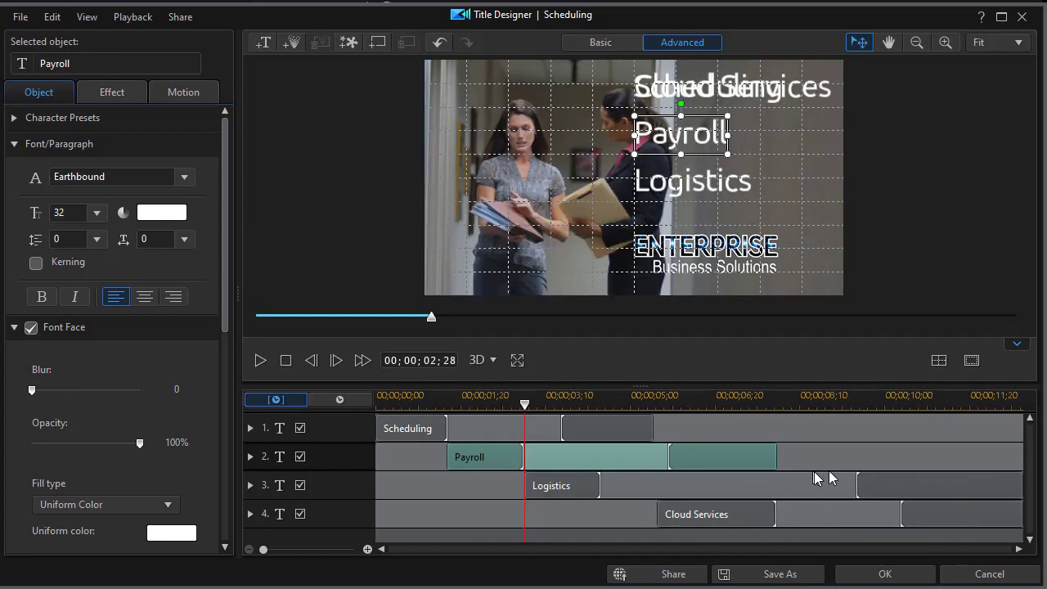
click(299, 458)
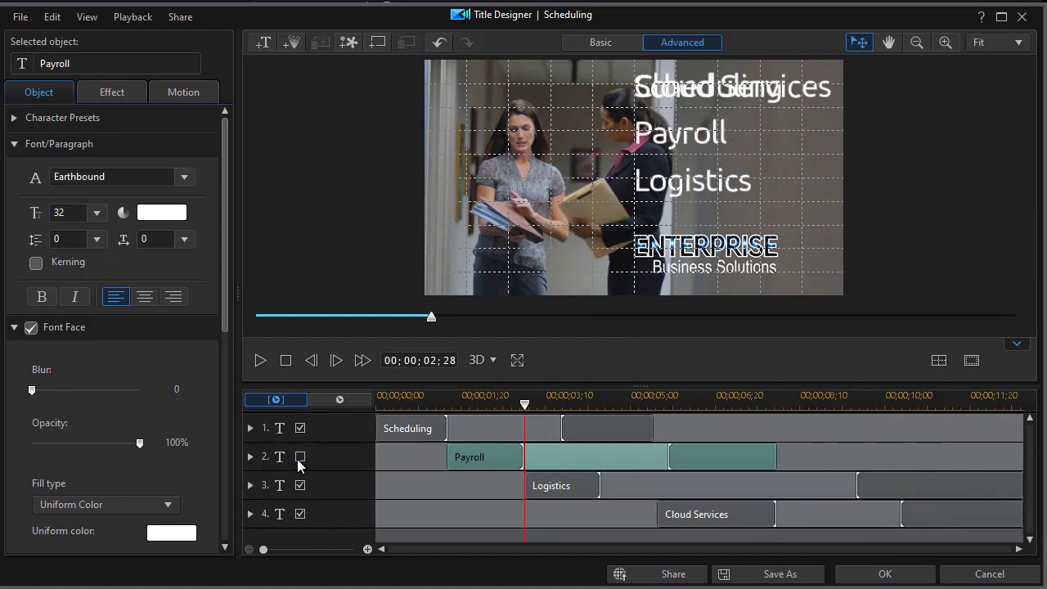
Add an 'Intranet Tools' text line and place it in Payroll's spot under Cloud Services.
click(530, 227)
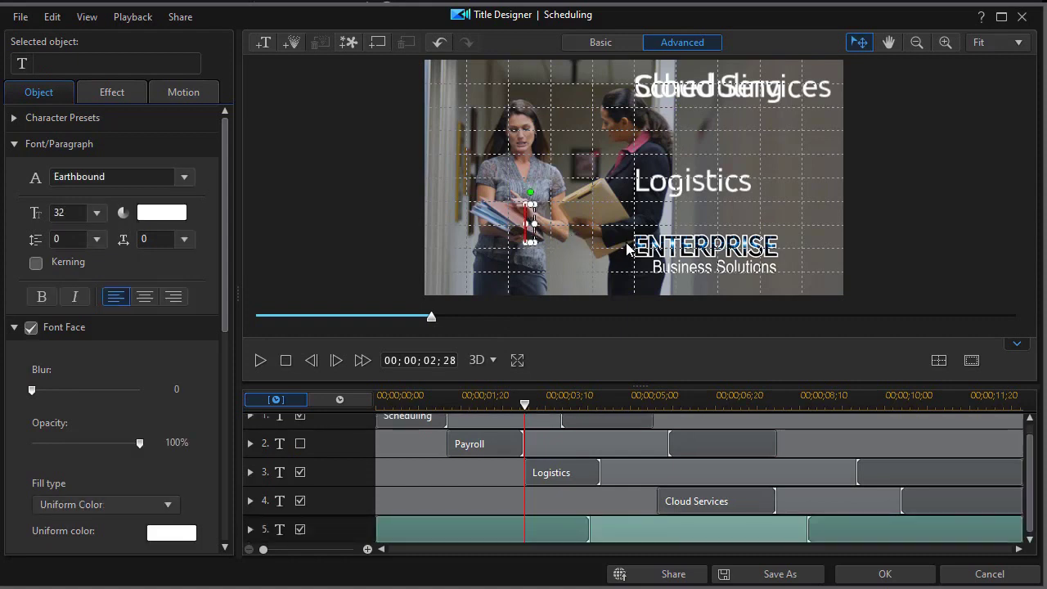
key(ctrl+v)
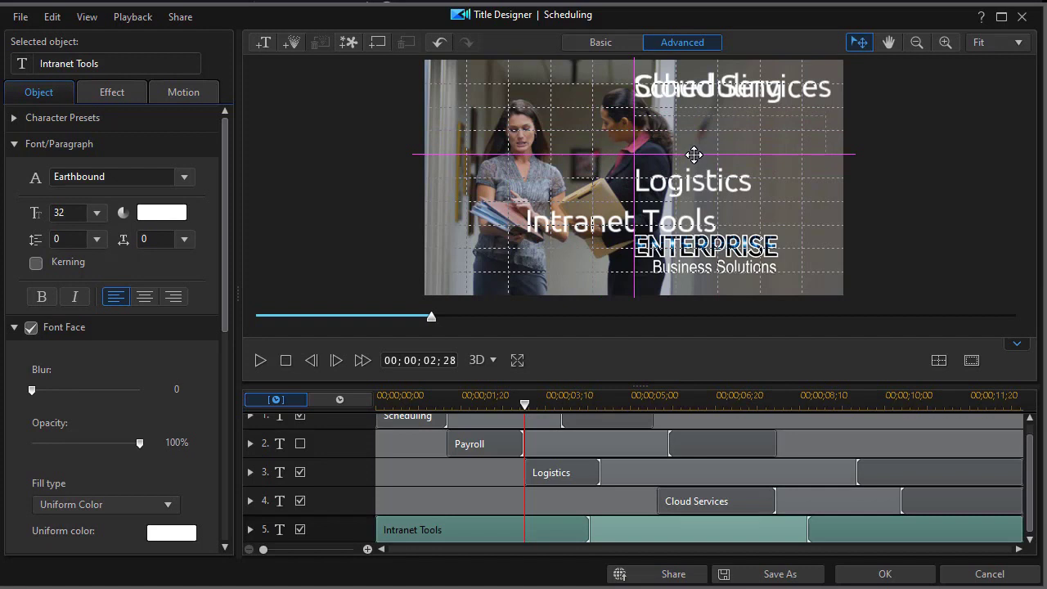
drag(694, 155, 689, 156)
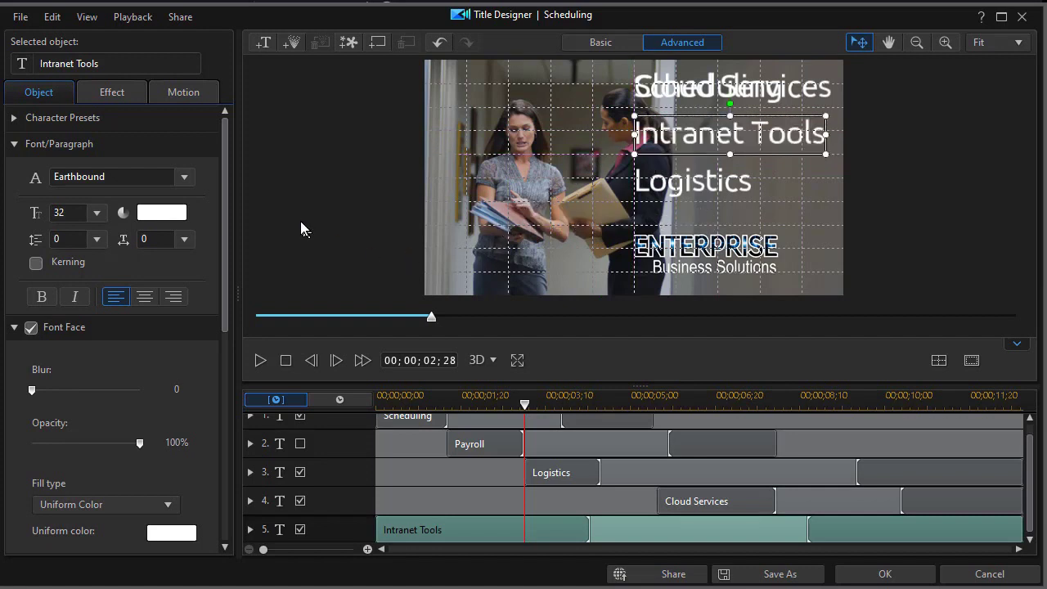
Give Intranet Tools a Slide Left starting effect beginning around 7;27, then re-show Payroll.
click(115, 93)
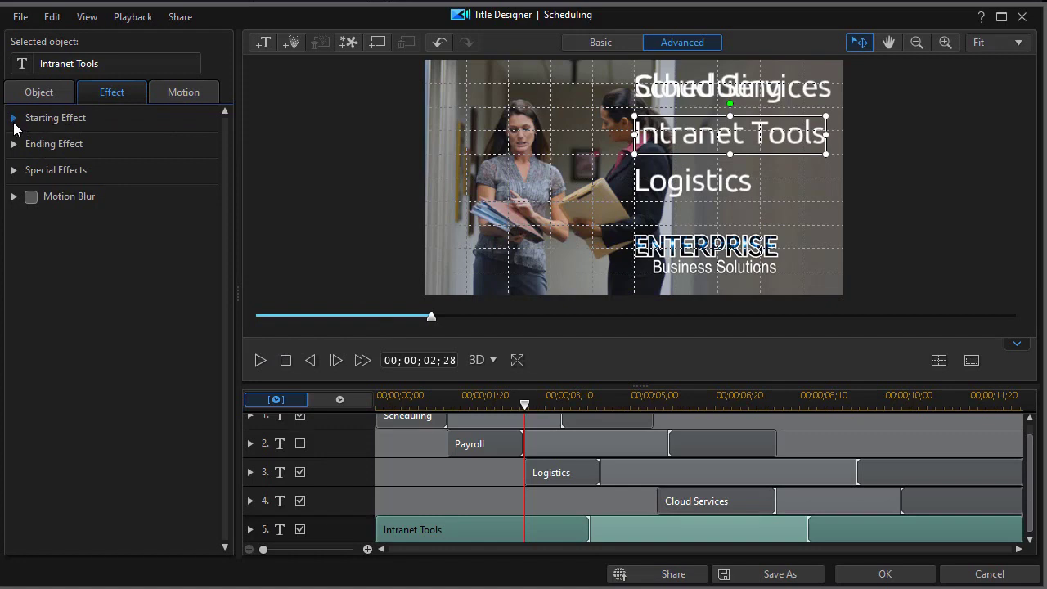
click(13, 120)
click(67, 242)
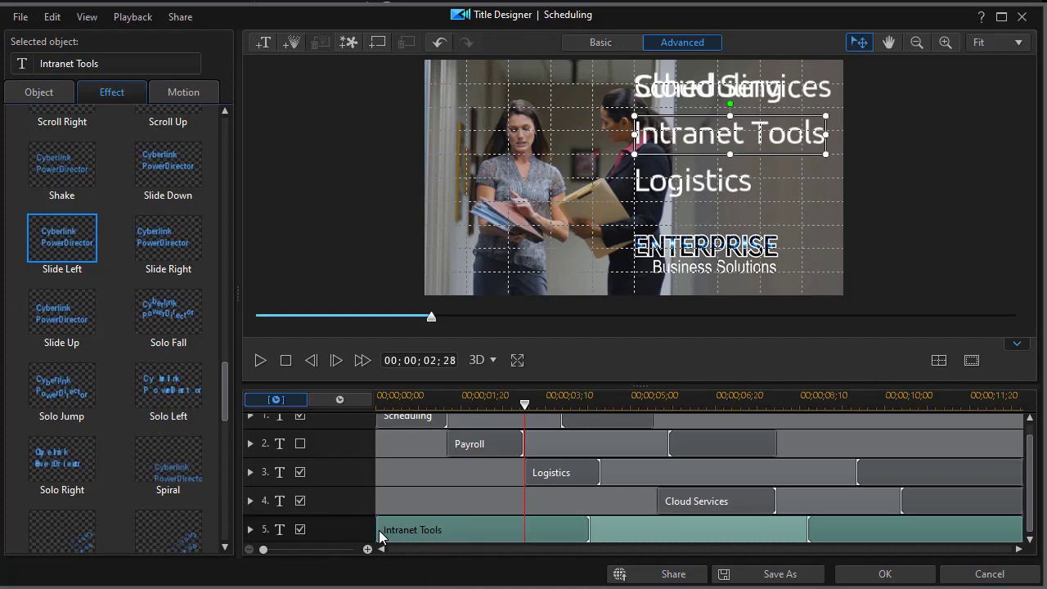
drag(377, 530, 776, 543)
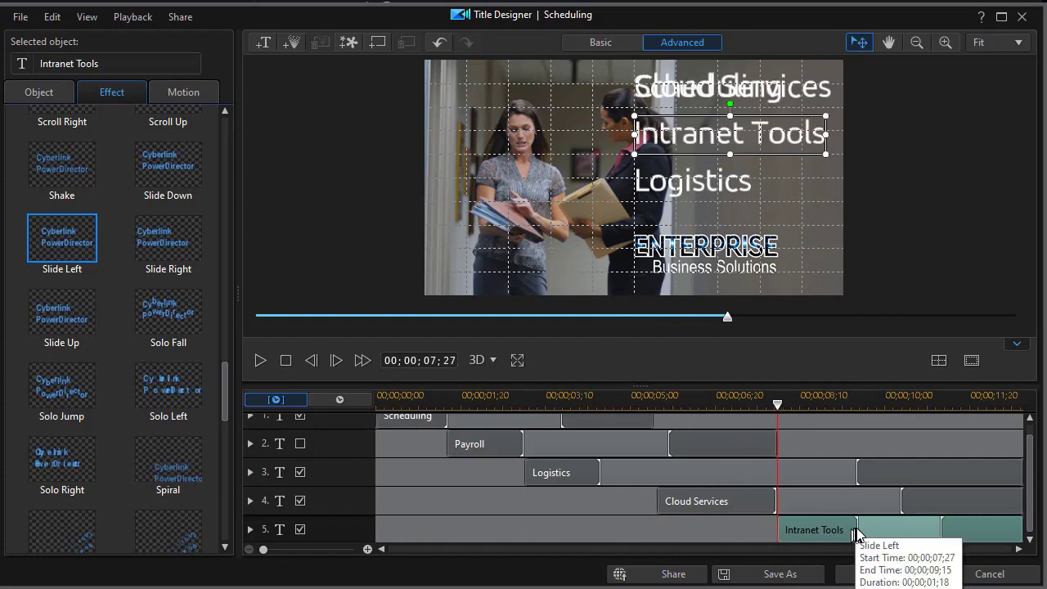
drag(858, 530, 889, 539)
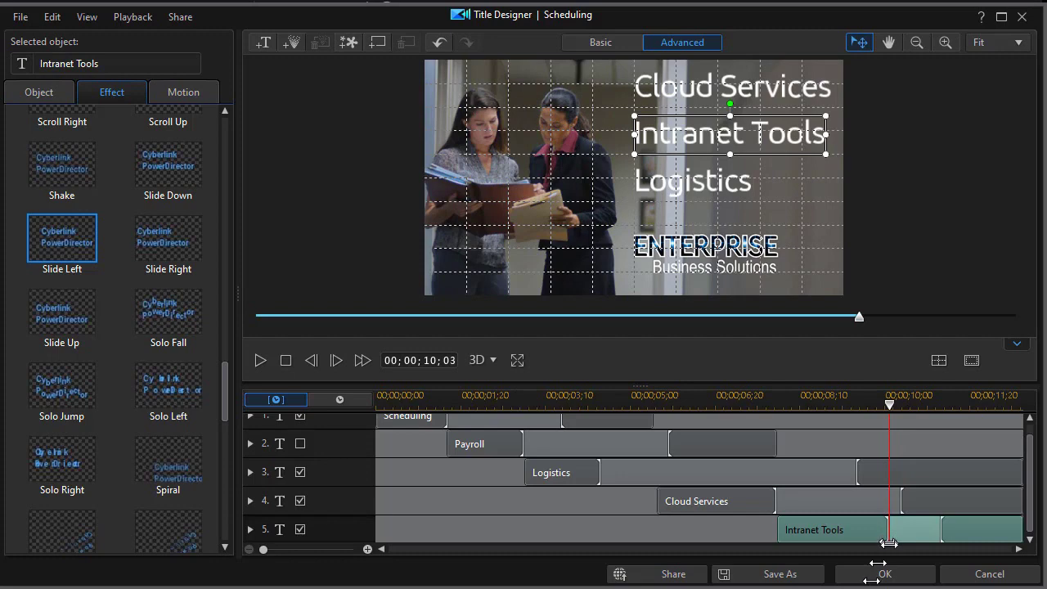
click(299, 445)
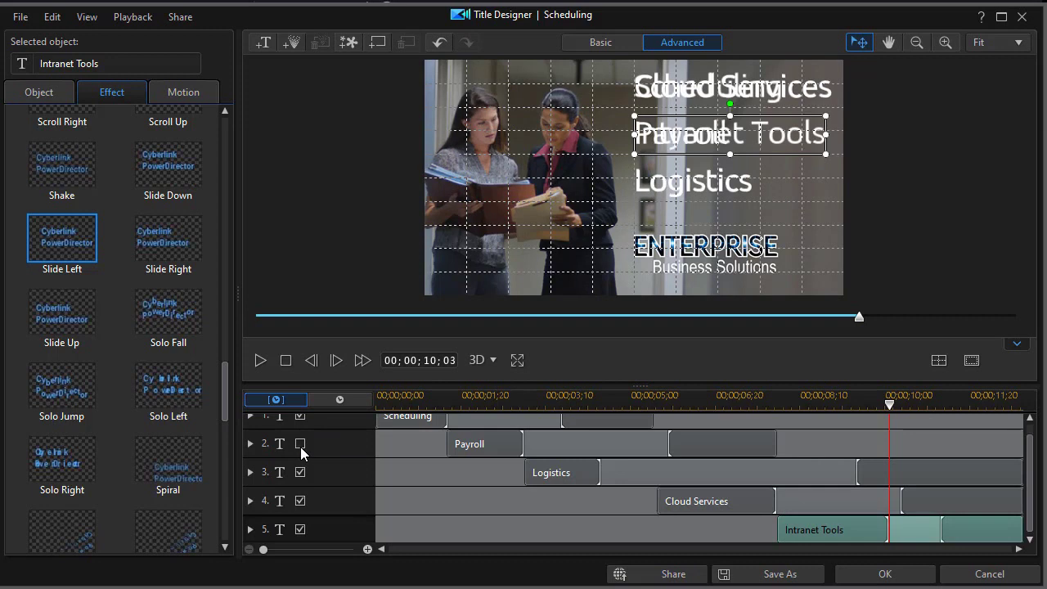
click(300, 445)
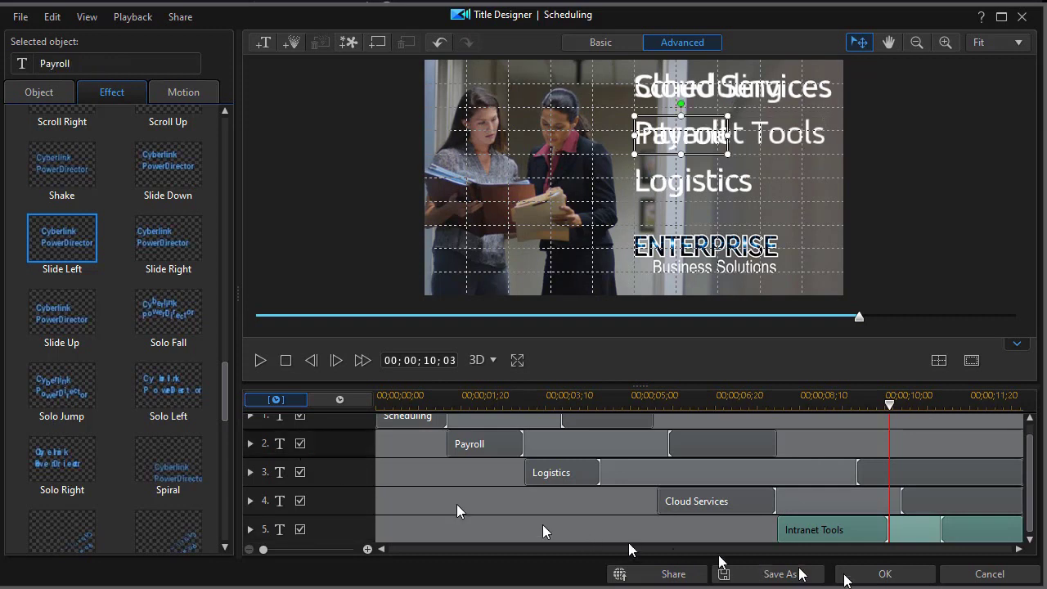
click(867, 575)
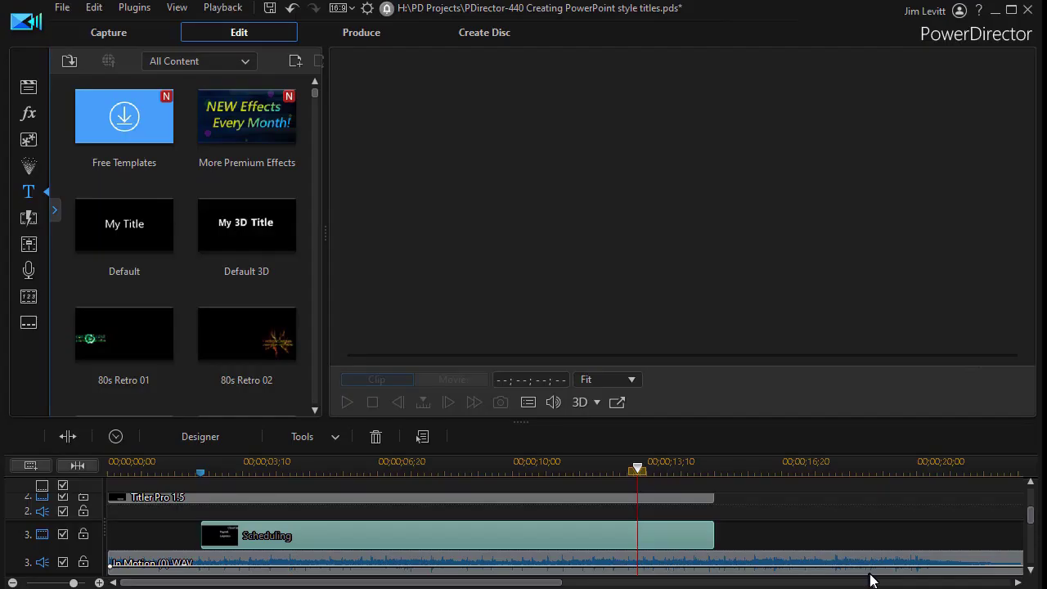
click(200, 471)
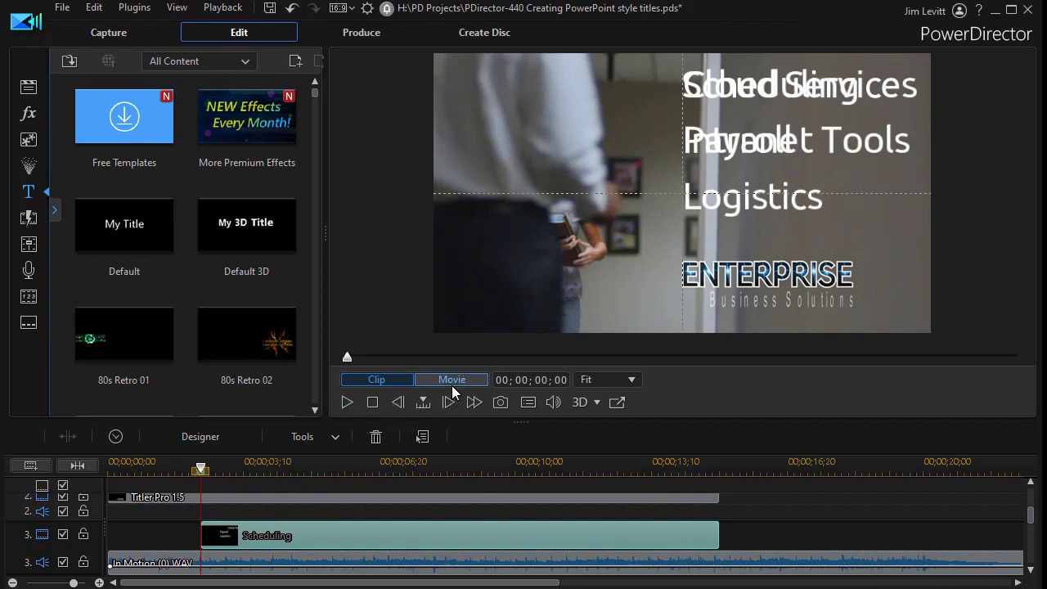
click(347, 402)
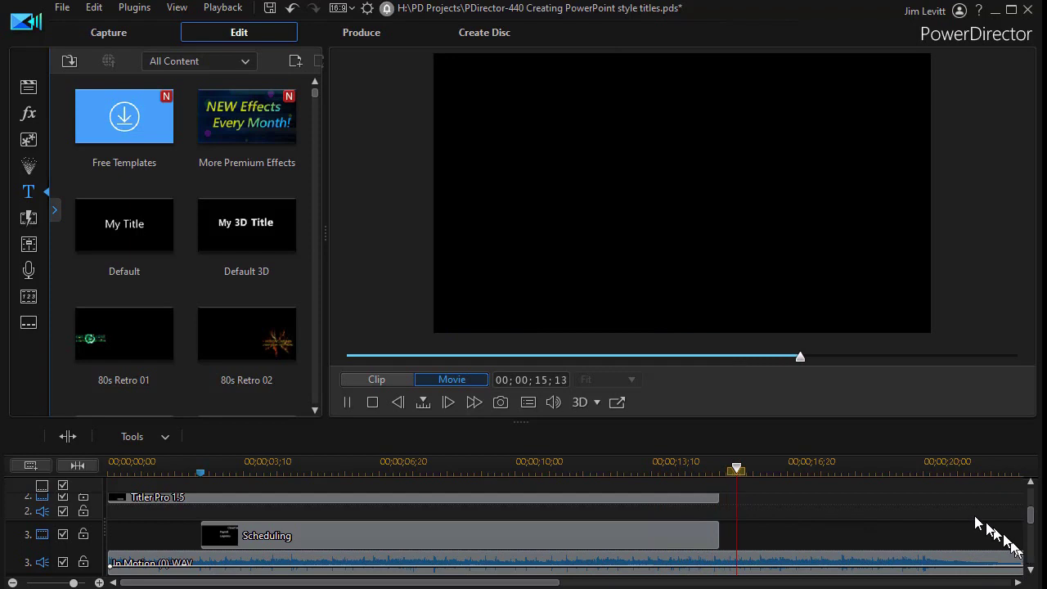
drag(736, 468, 697, 466)
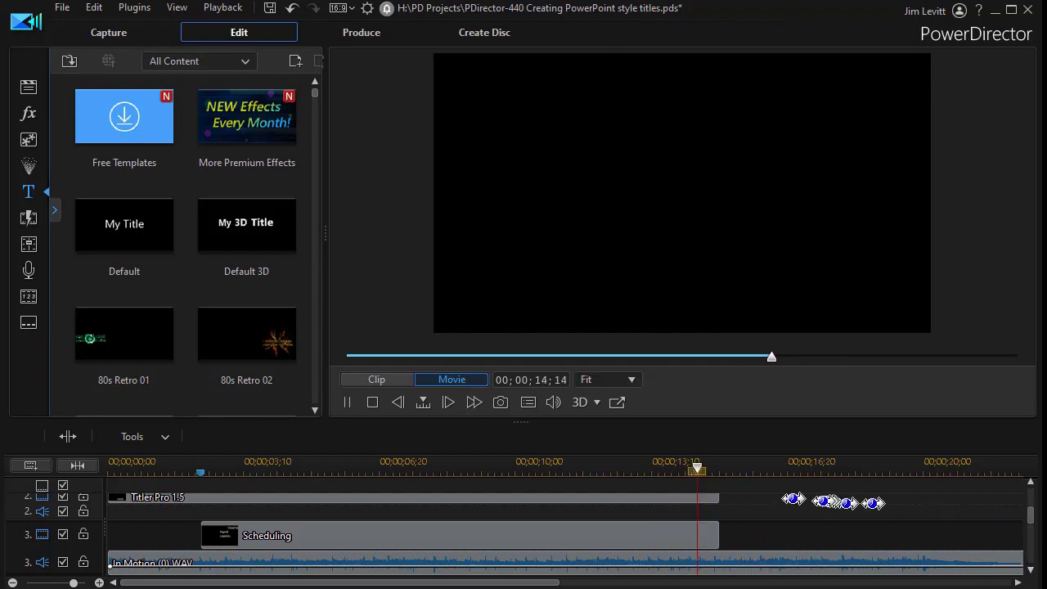
drag(1030, 517, 1030, 498)
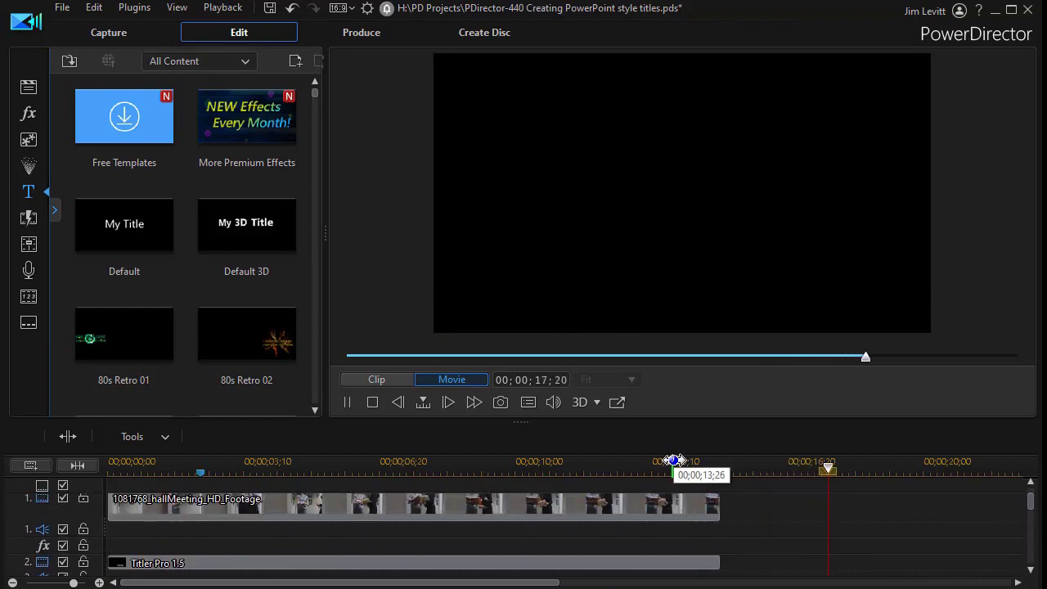
Snapshot the hallMeeting clip's last frame as SnapShot(8).jpg and drop it after the video on track 1.
click(348, 404)
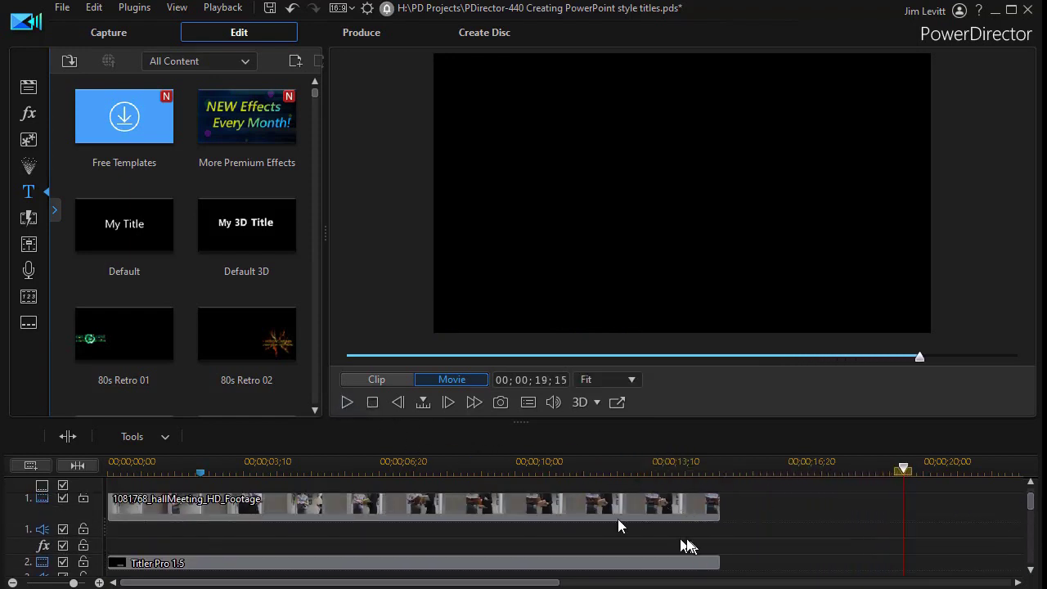
click(690, 507)
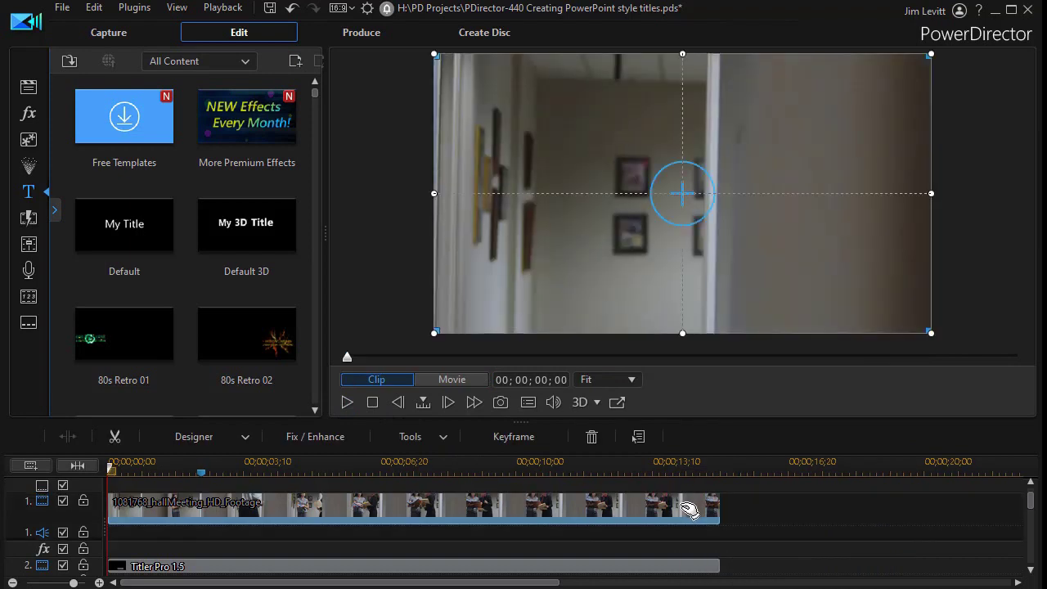
key(End)
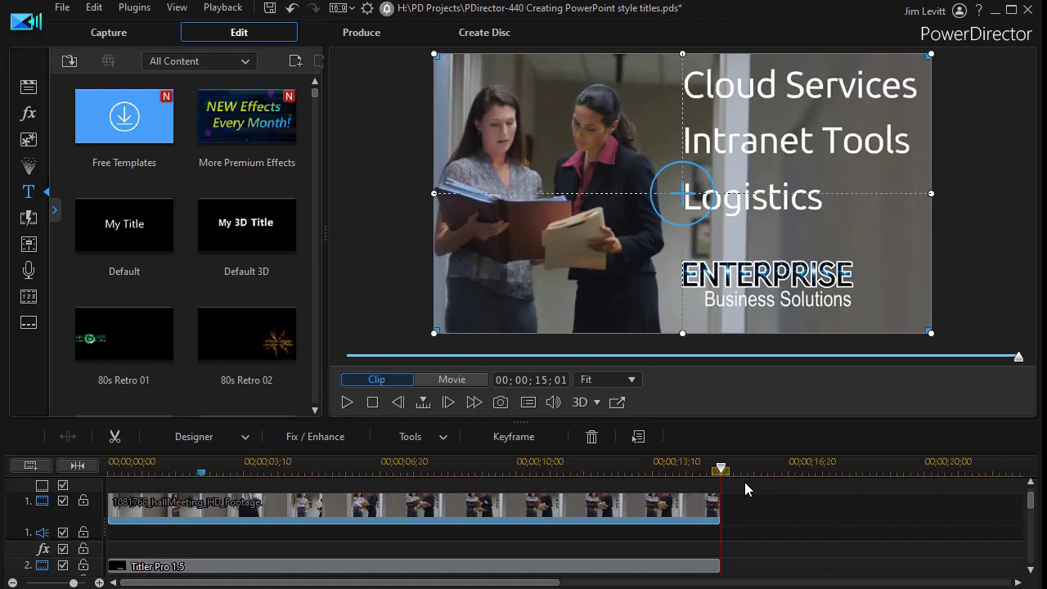
key(ctrl+p)
click(29, 88)
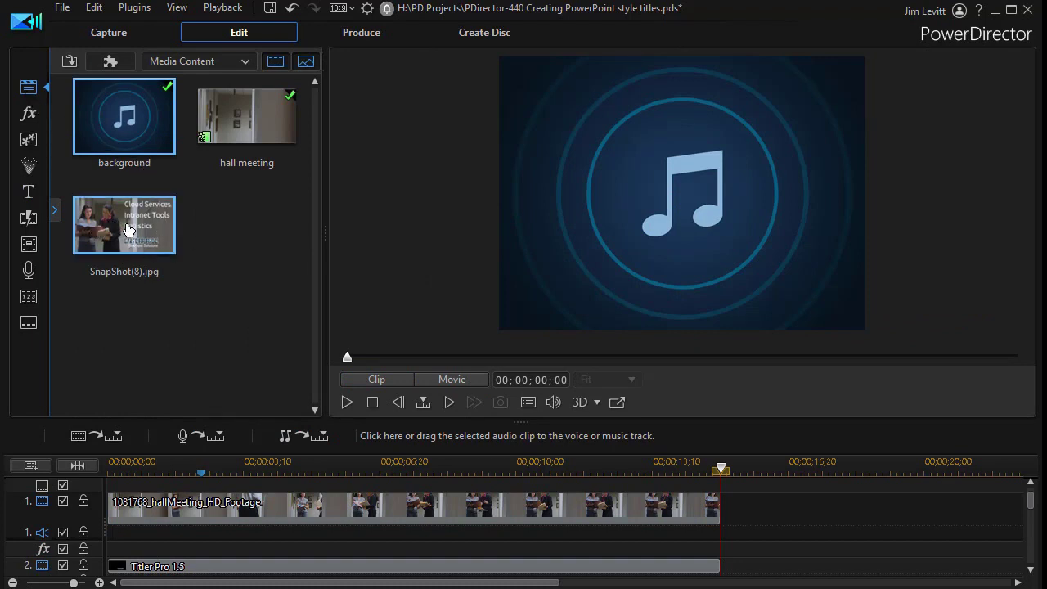
drag(127, 229, 718, 535)
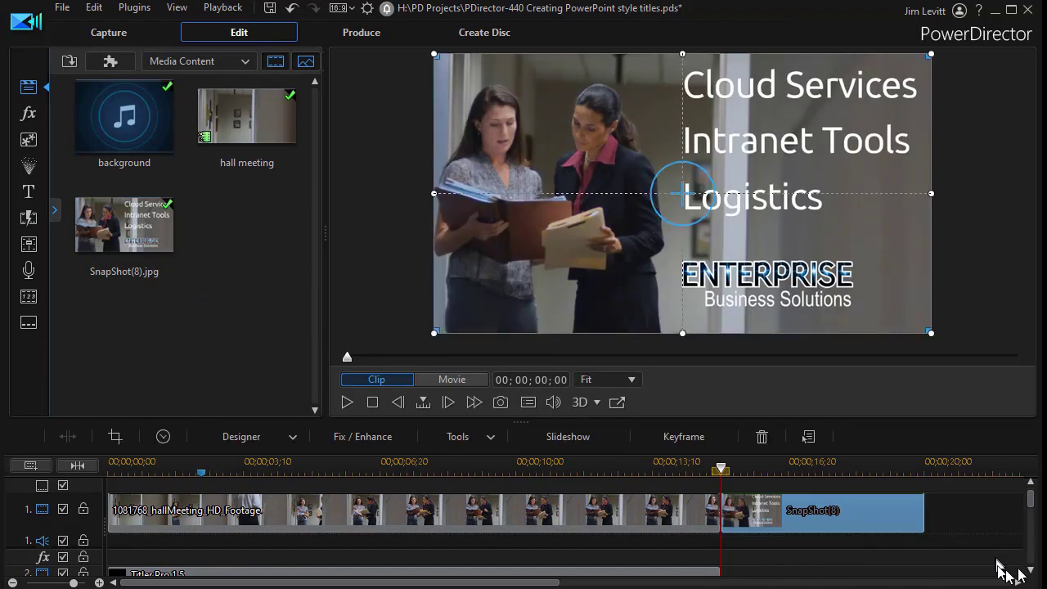
Zoom the timeline out and stretch SnapShot(8) on track 1 so it ends with the music.
click(78, 465)
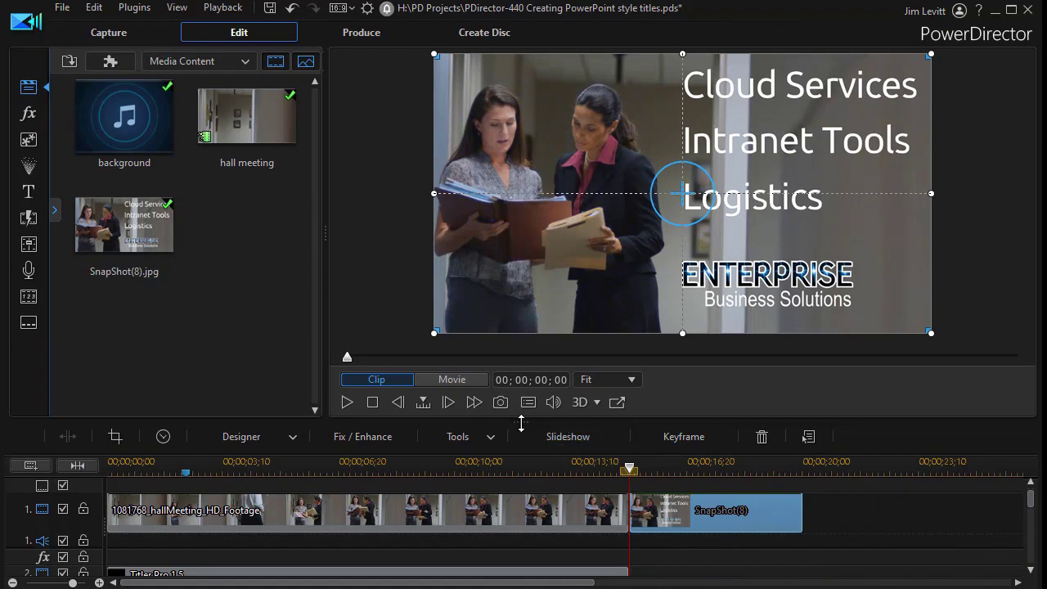
drag(520, 422, 521, 336)
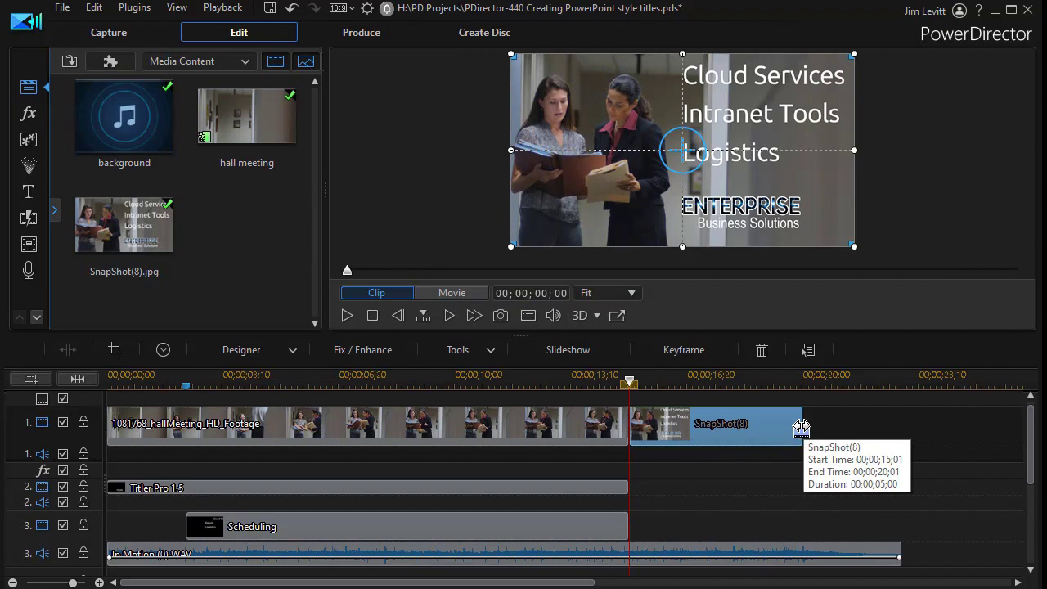
drag(799, 426, 851, 433)
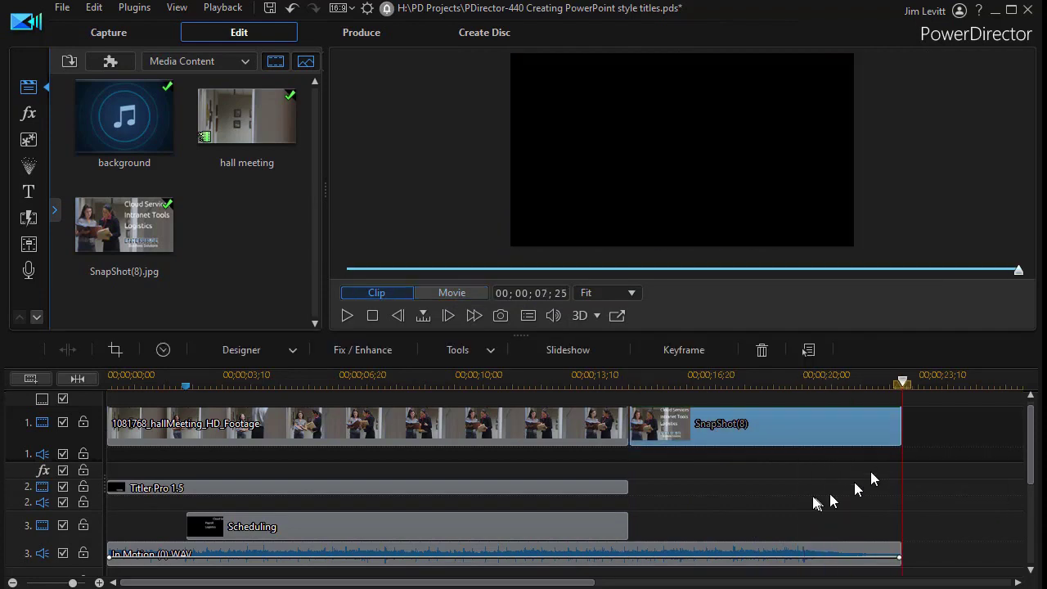
Play the ending from about 10;28 to check the frozen snapshot frame.
click(598, 383)
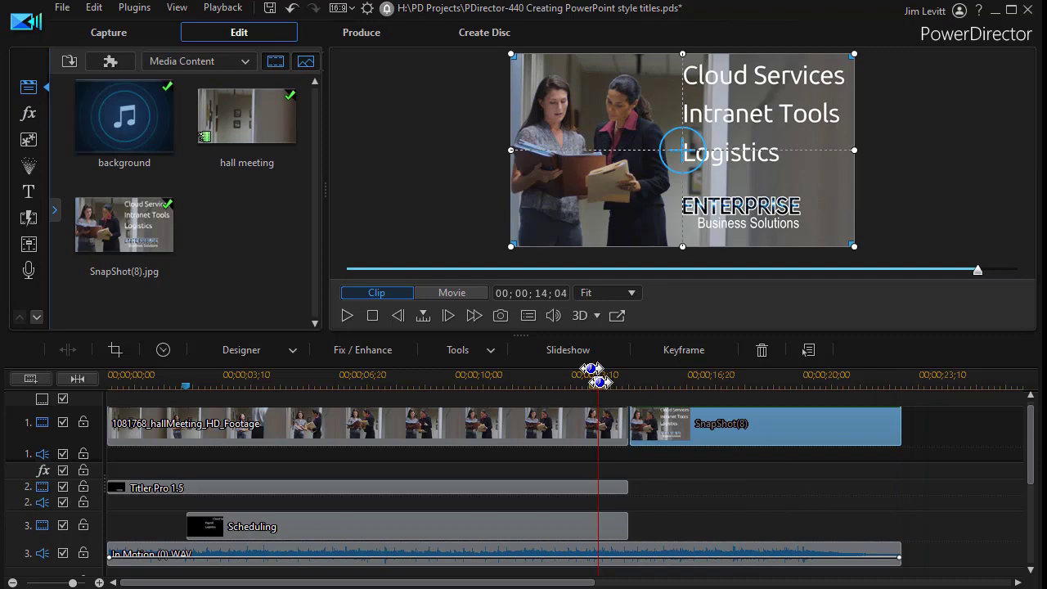
click(771, 518)
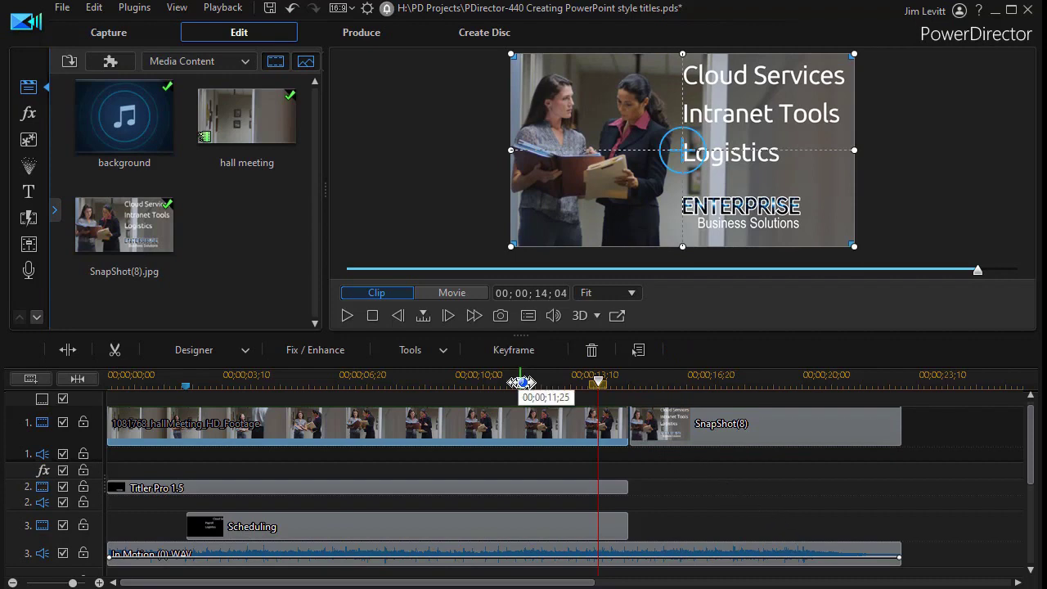
click(556, 383)
drag(556, 386, 486, 385)
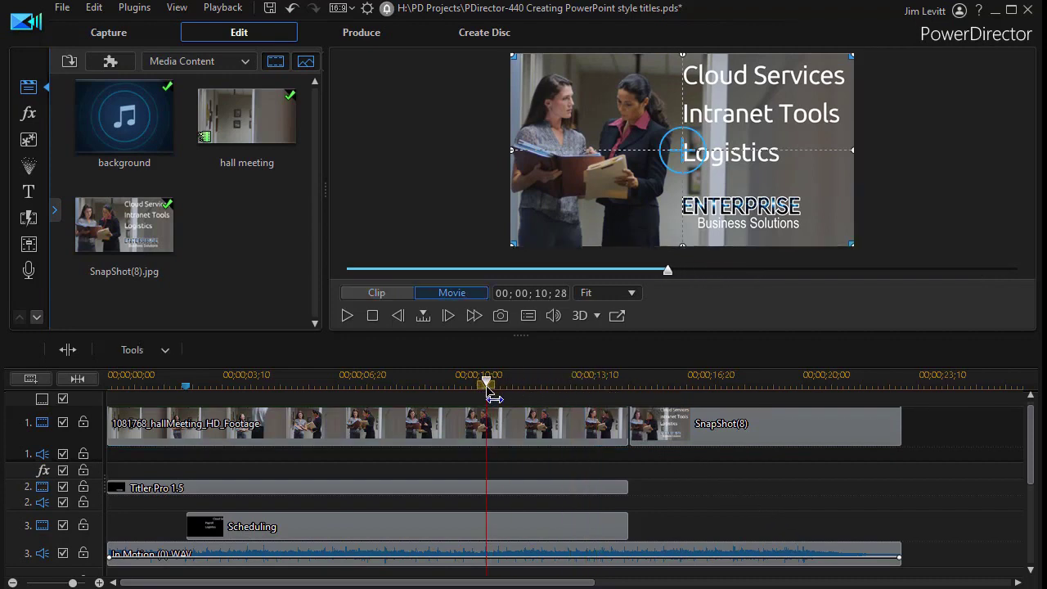
click(527, 422)
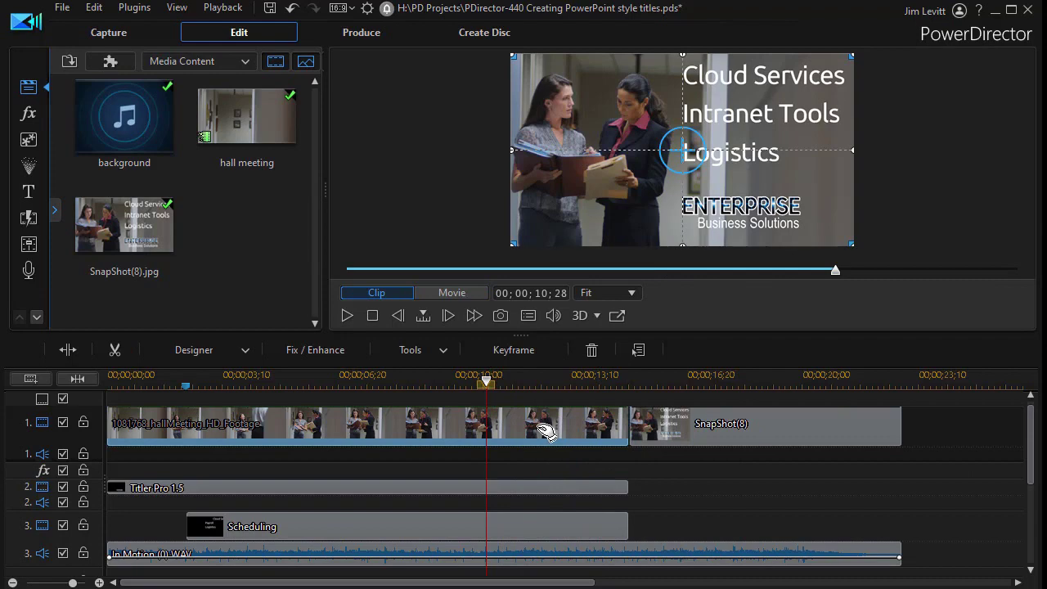
click(347, 317)
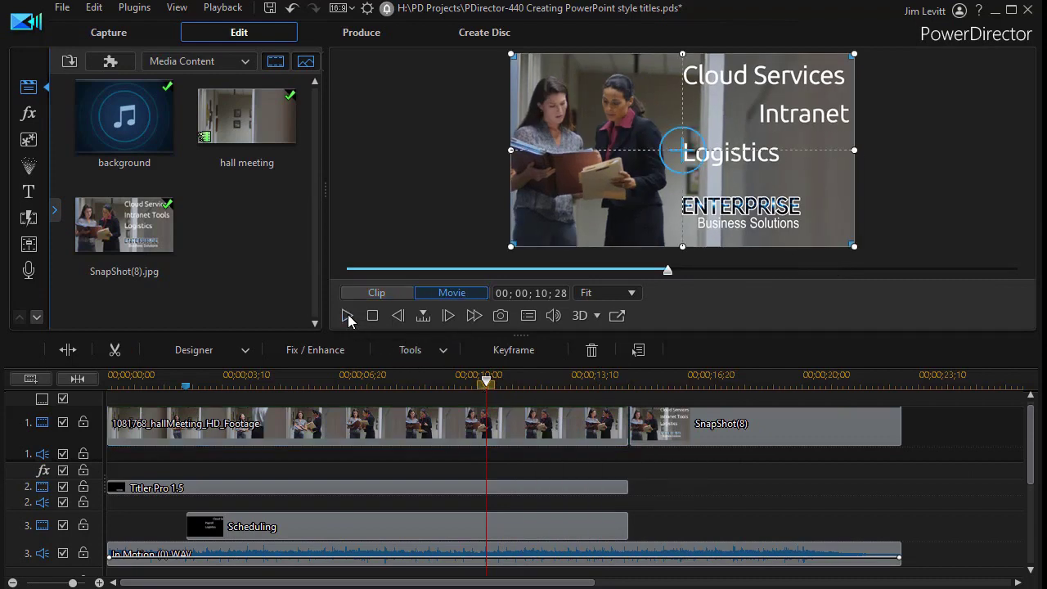